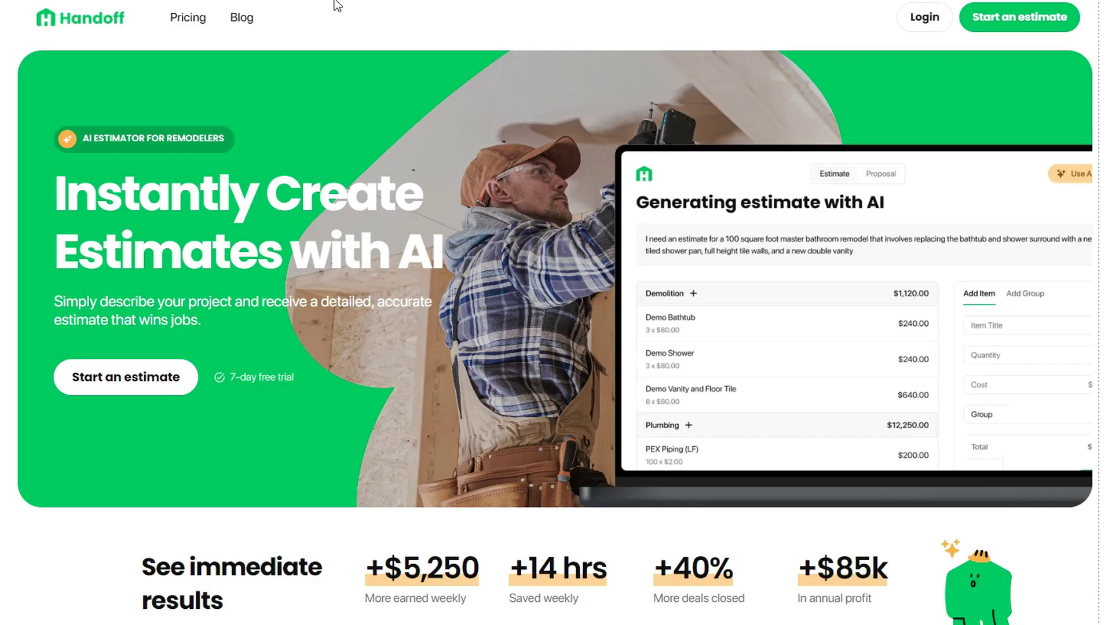
Step: Scroll through the Handoff home page, then go to Login to sign in to the account
scroll(447, 97, down, 5)
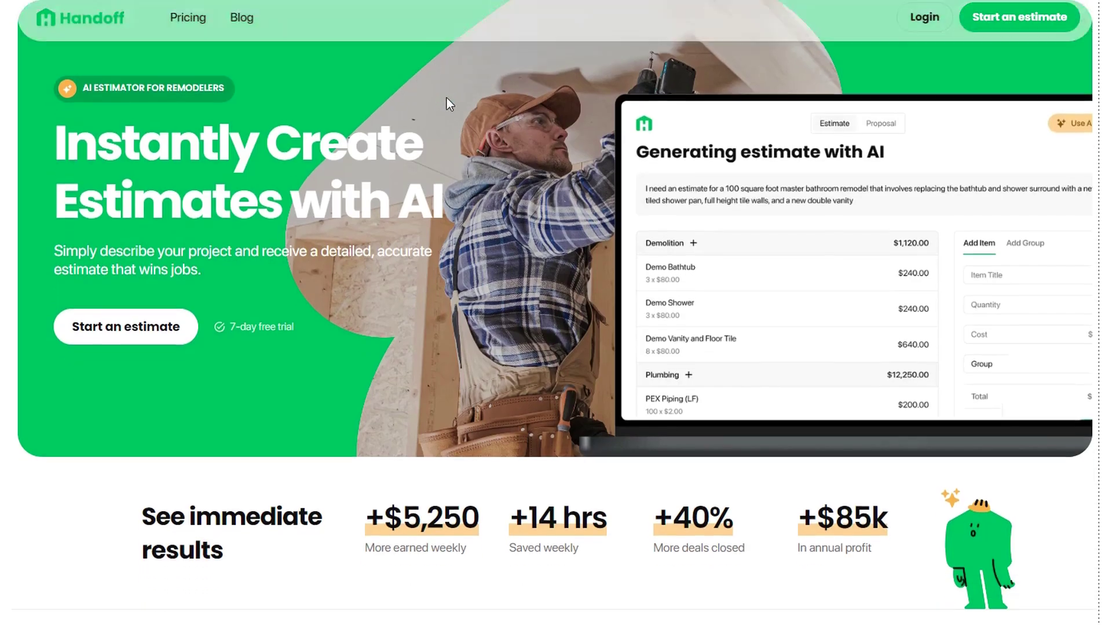
scroll(448, 155, down, 5)
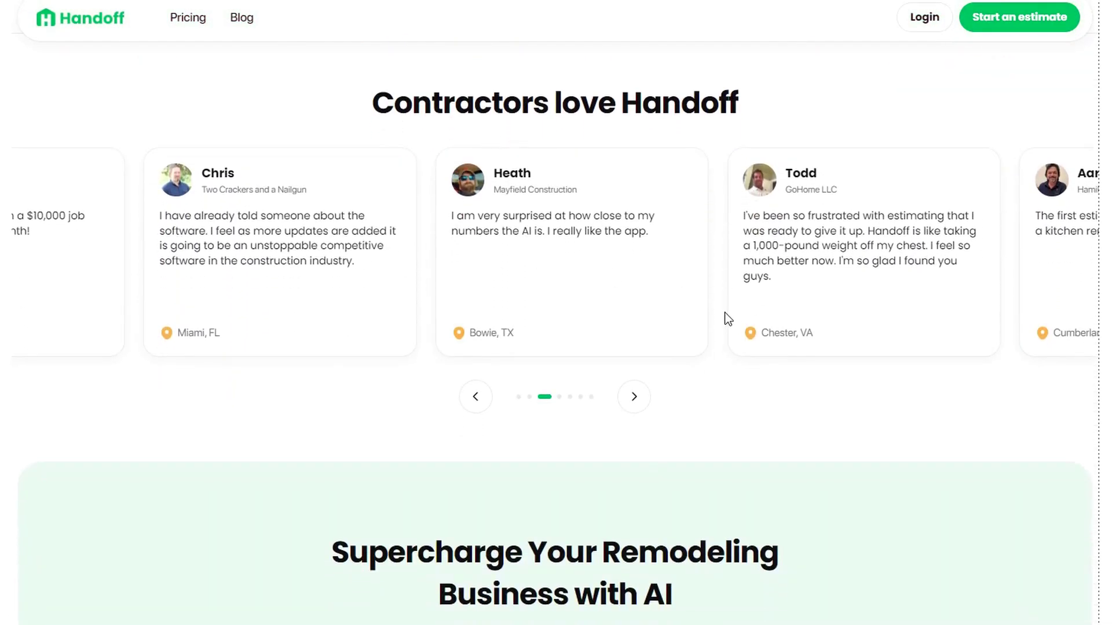
scroll(728, 316, down, 5)
scroll(742, 275, down, 4)
scroll(753, 162, up, 1)
scroll(755, 158, down, 18)
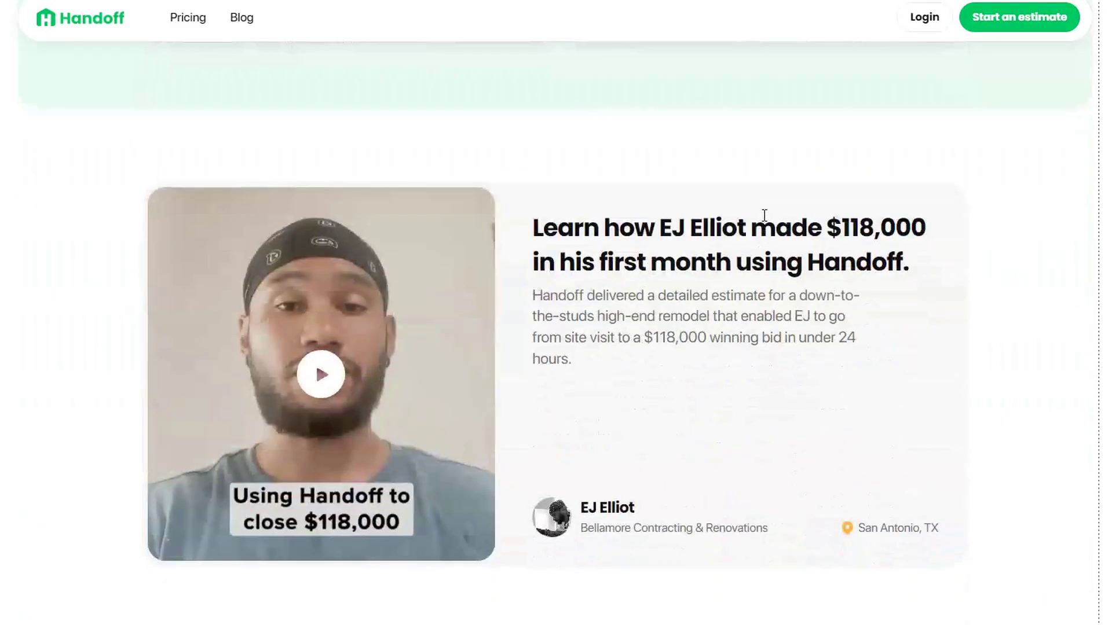
scroll(837, 518, down, 2)
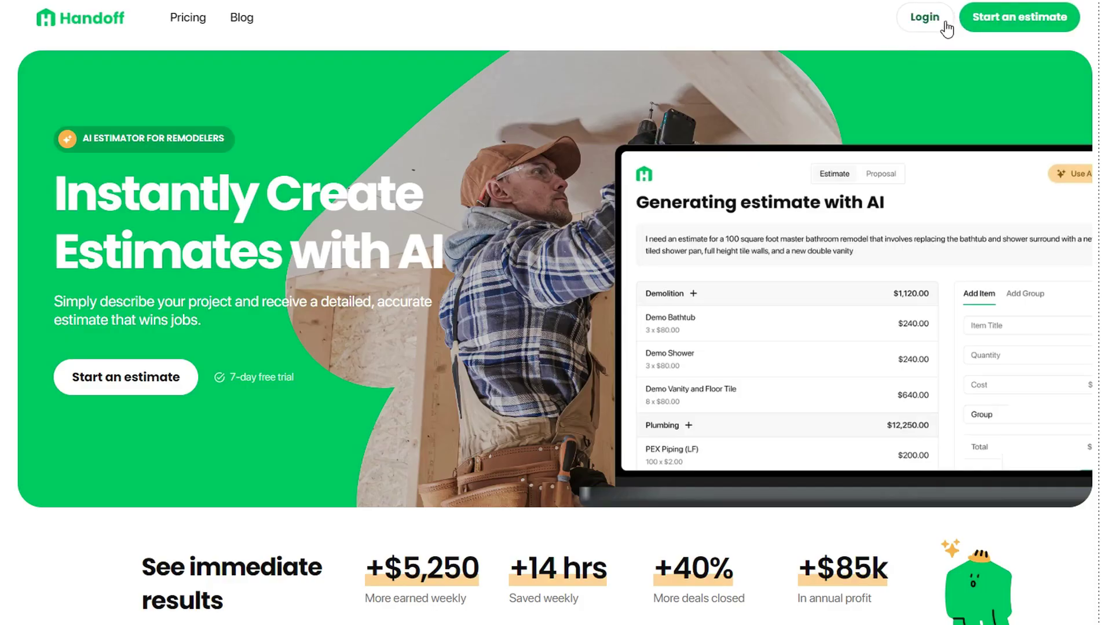
click(932, 30)
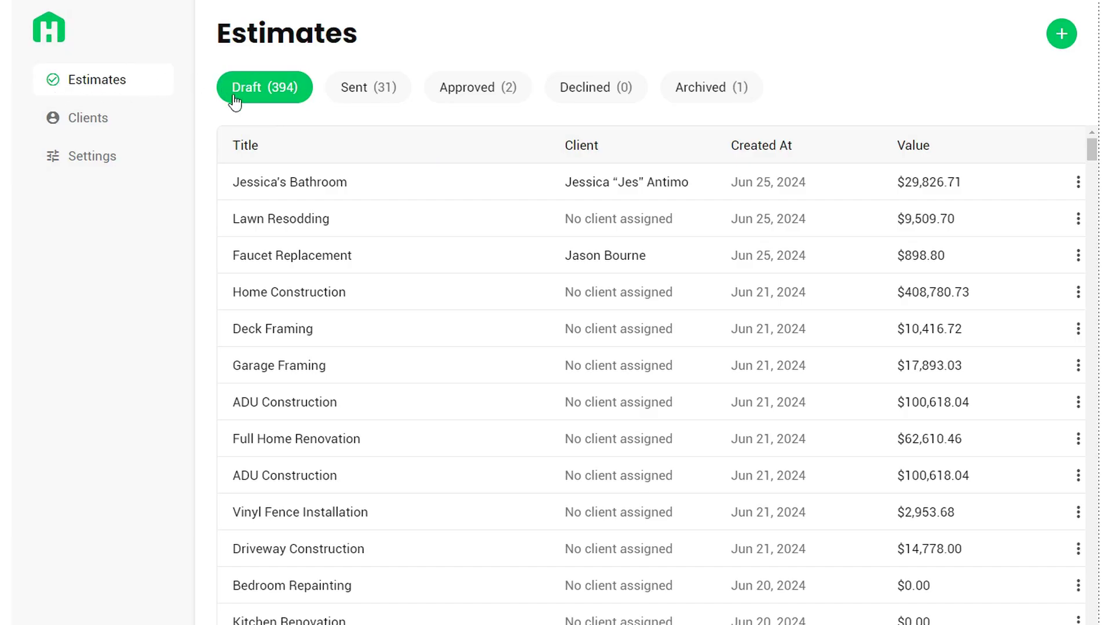
click(108, 123)
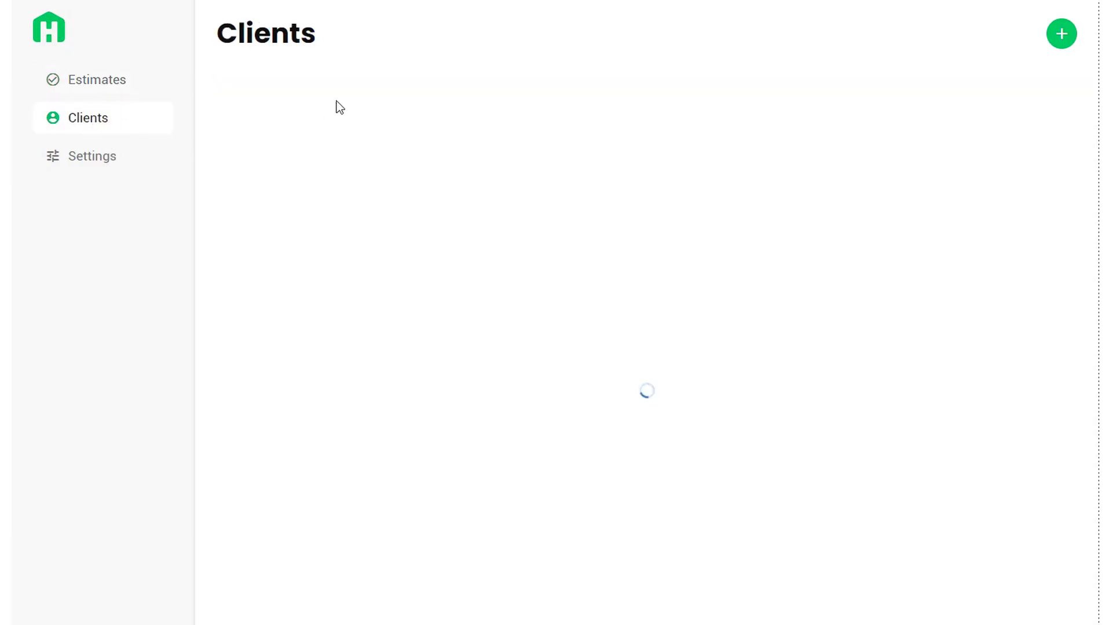
scroll(273, 361, down, 5)
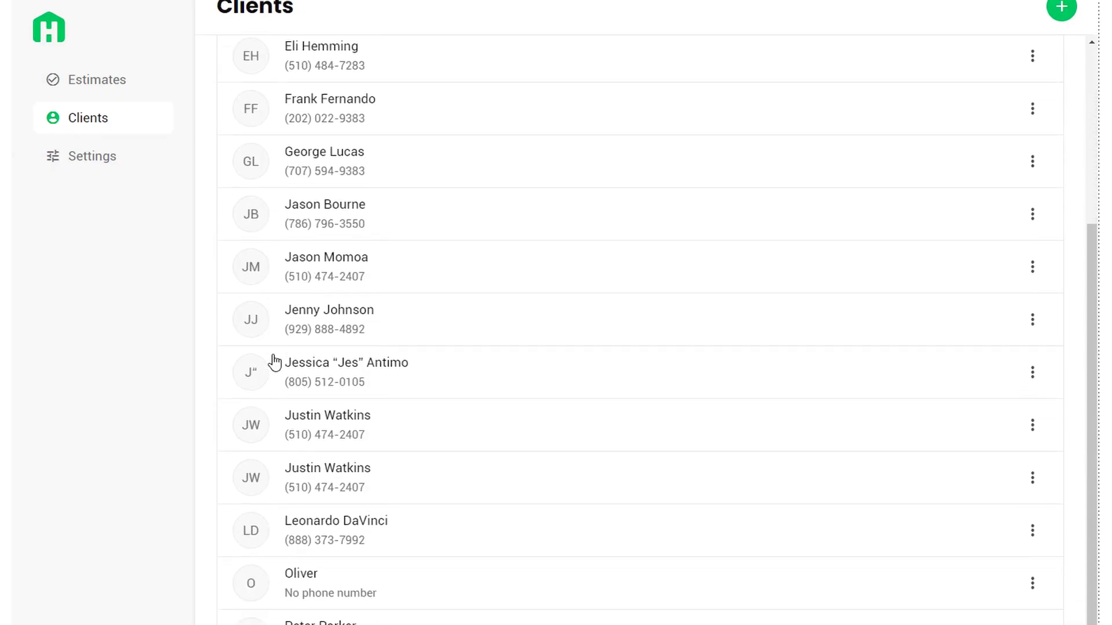
scroll(355, 530, up, 5)
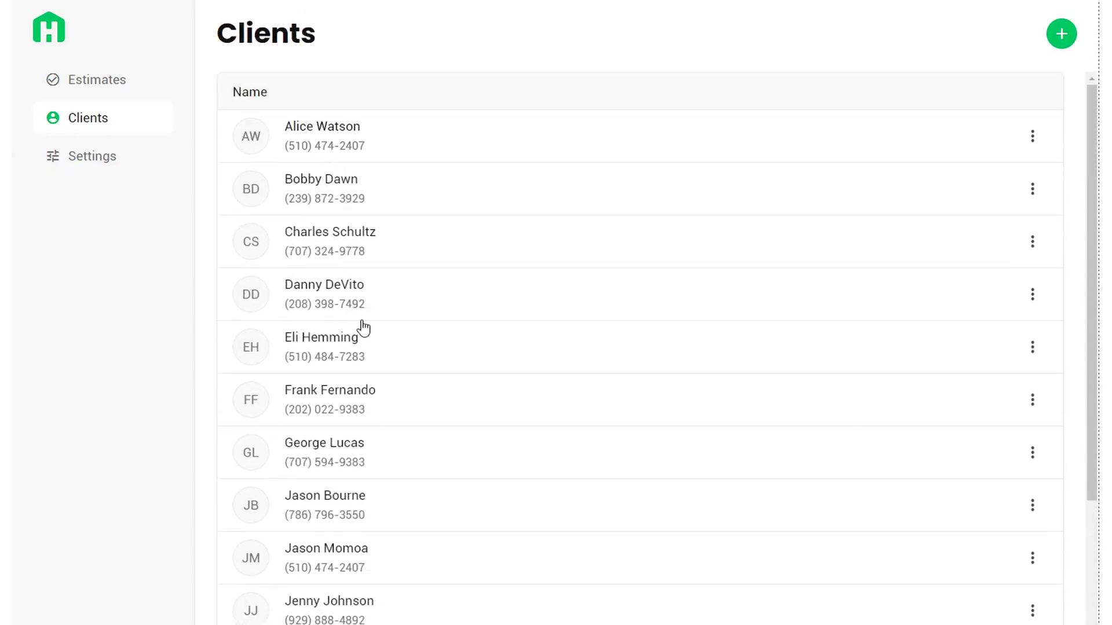
click(90, 160)
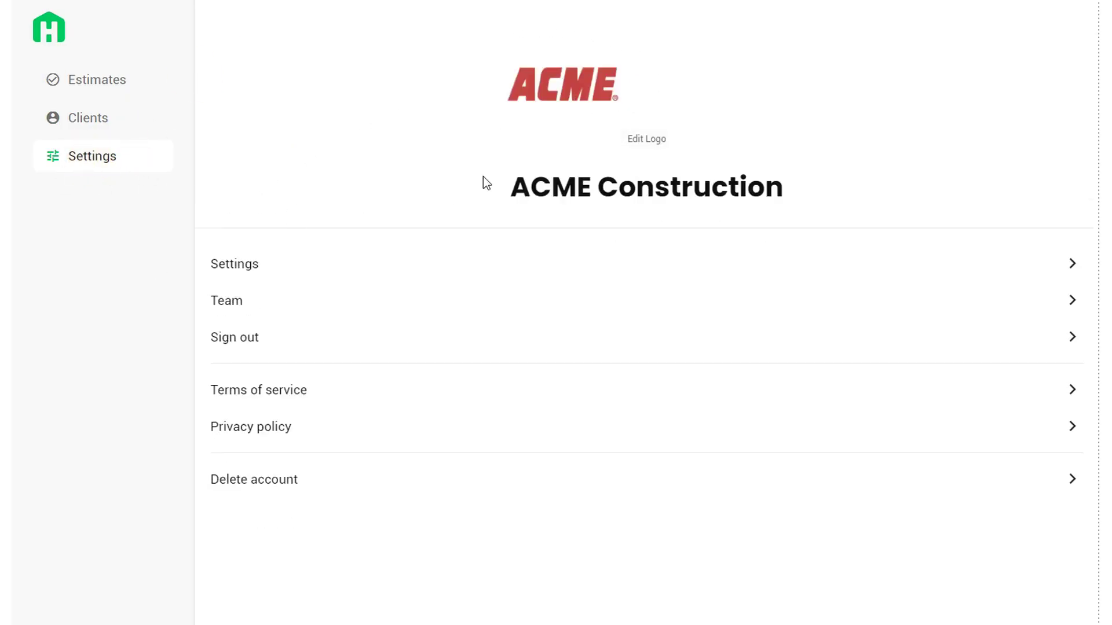
click(468, 267)
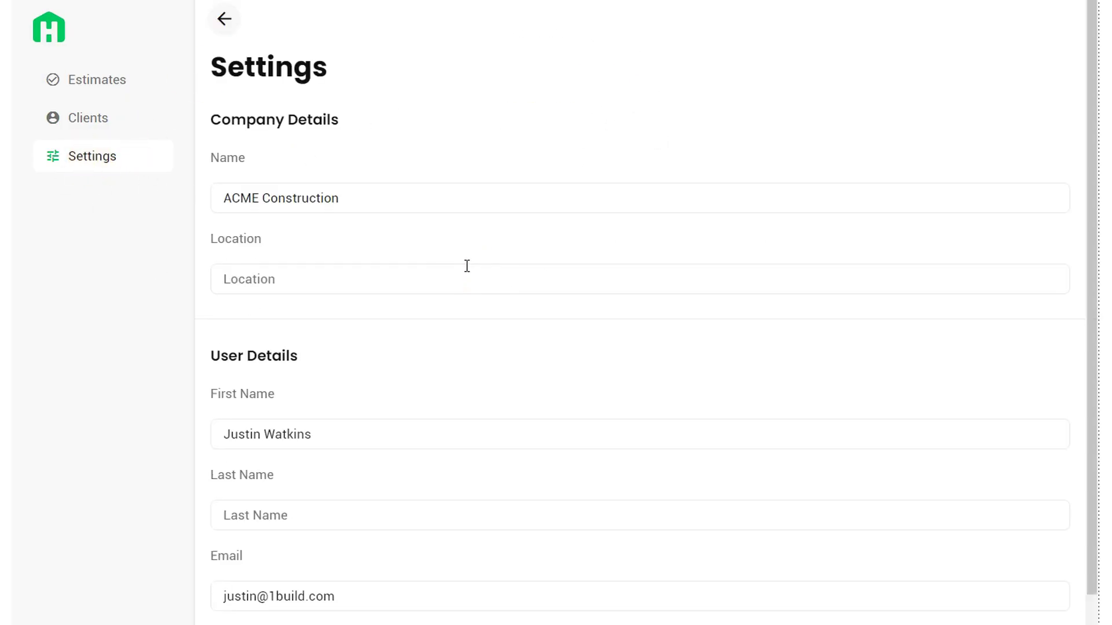
scroll(452, 348, down, 2)
scroll(308, 99, up, 2)
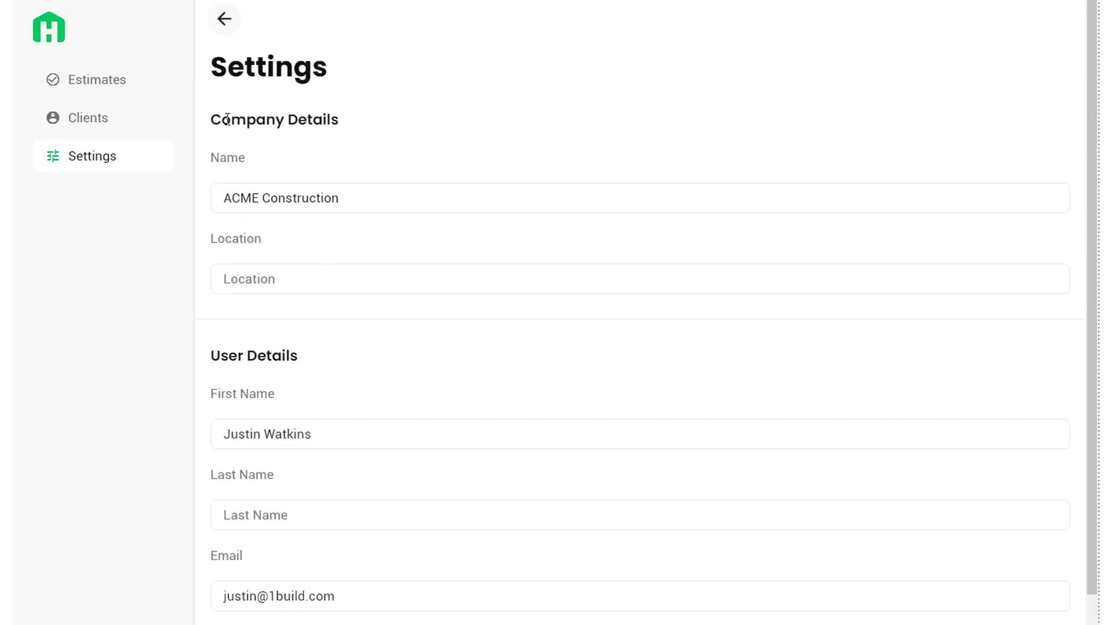
click(224, 19)
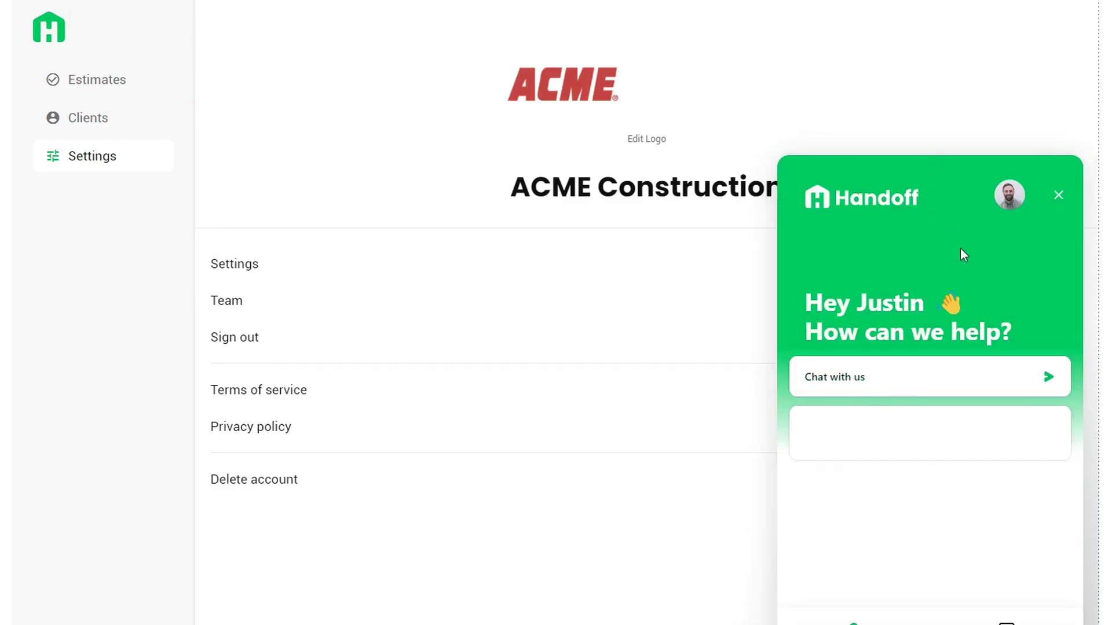
click(1035, 383)
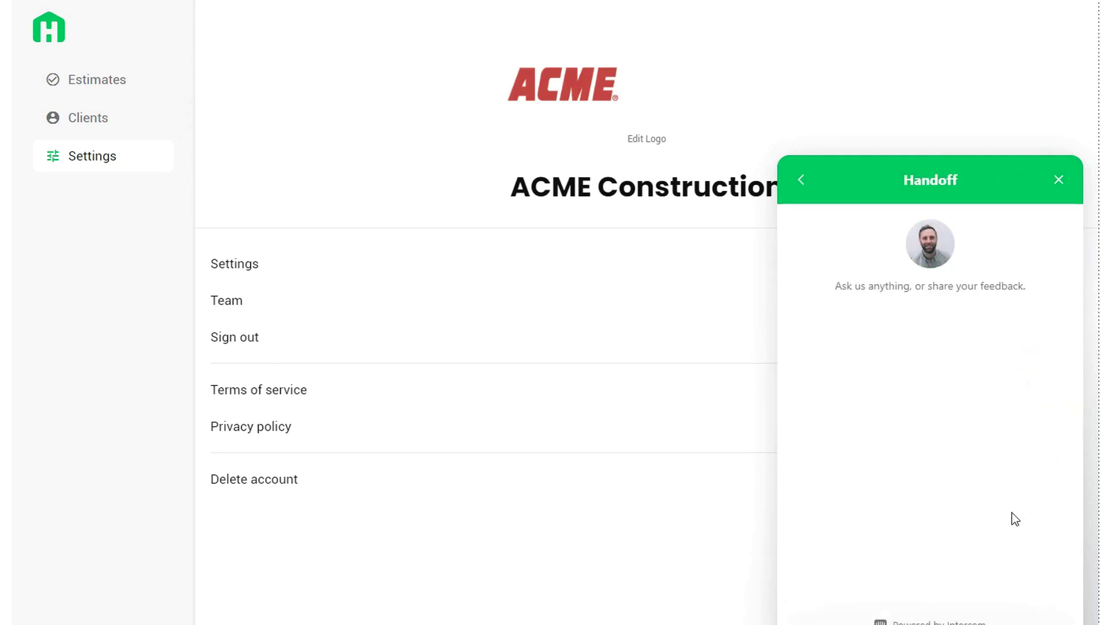
click(1058, 180)
click(134, 87)
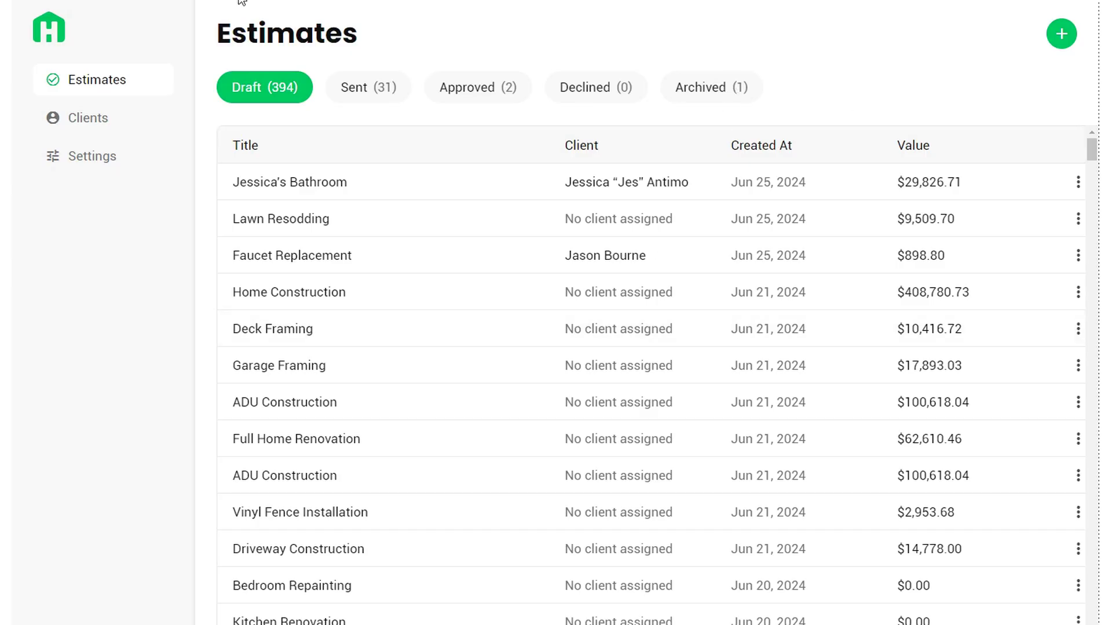
click(366, 103)
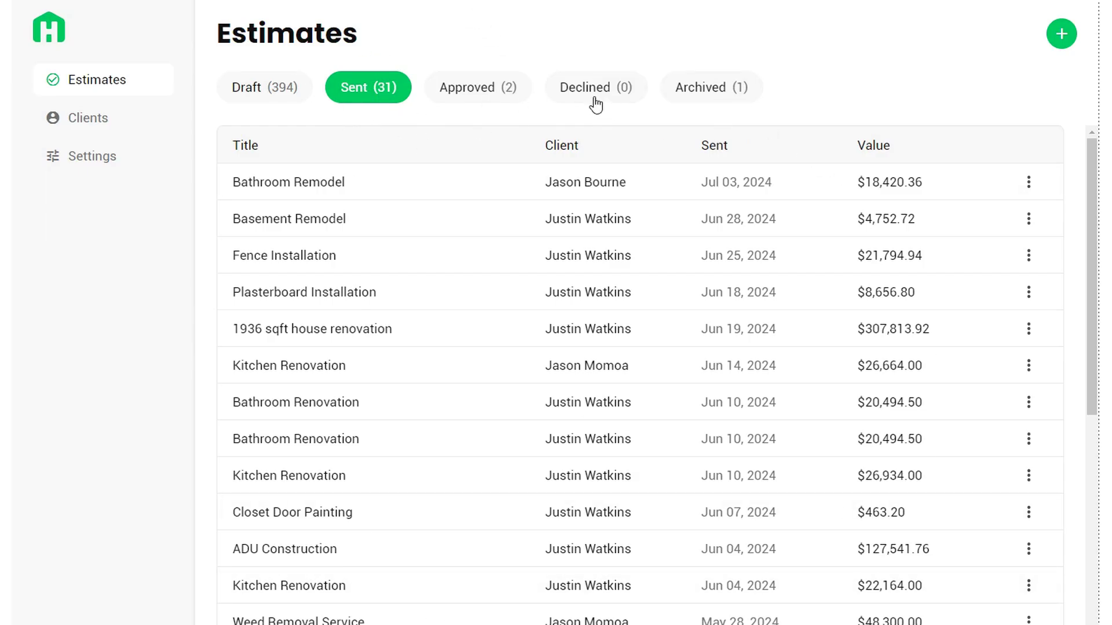
click(503, 99)
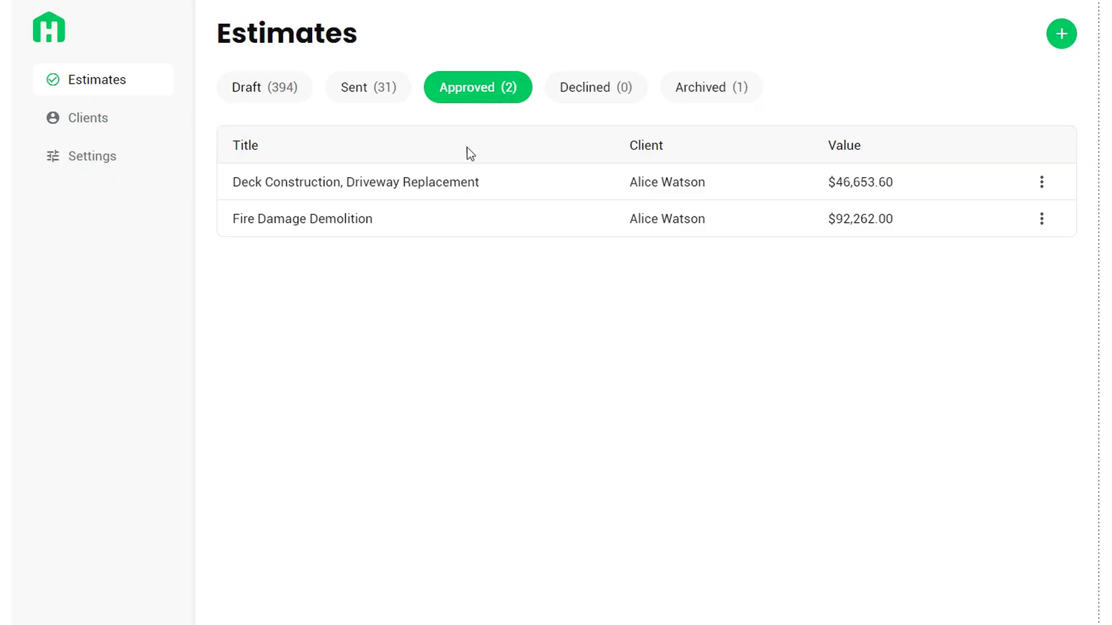
click(1040, 184)
click(1013, 173)
click(292, 102)
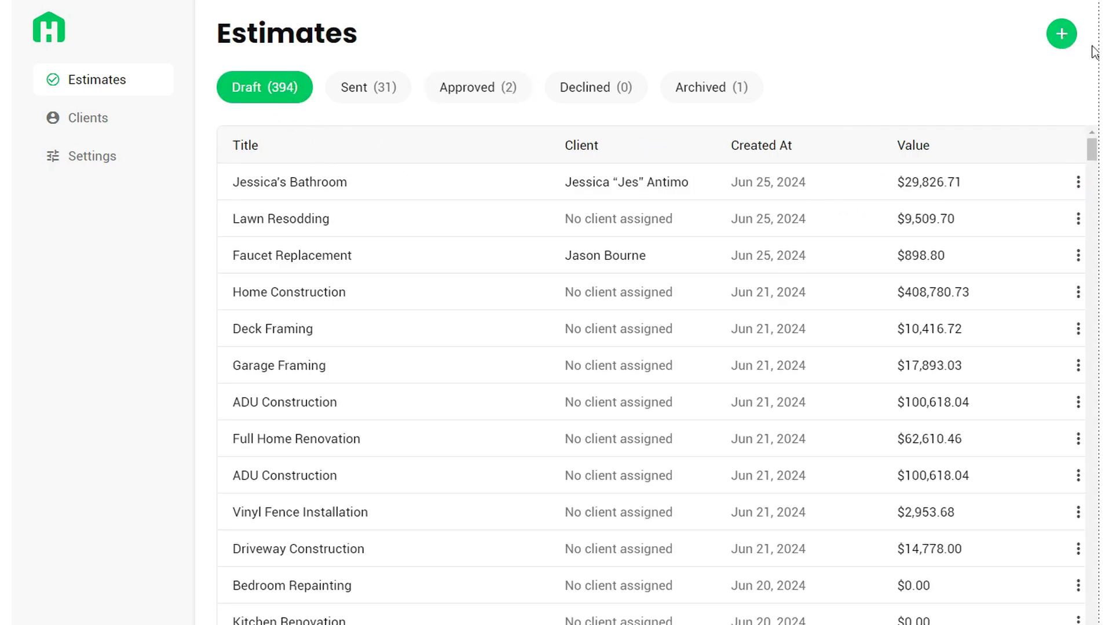
Step: Create a new blank estimate and title it 'Jessica's kitchen remodel'
click(1055, 37)
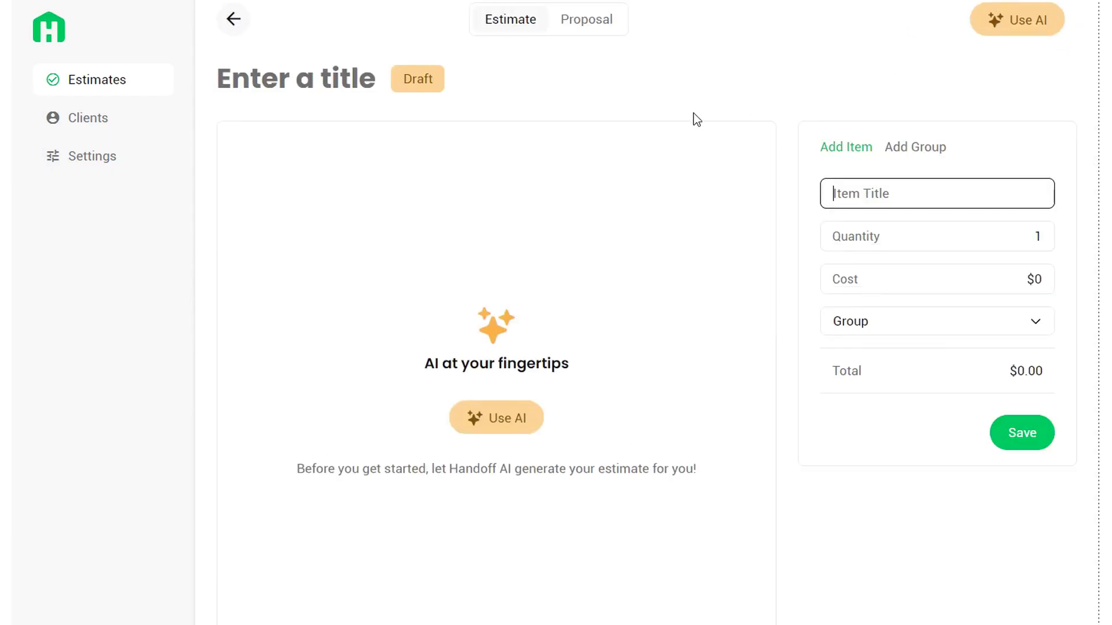
click(329, 80)
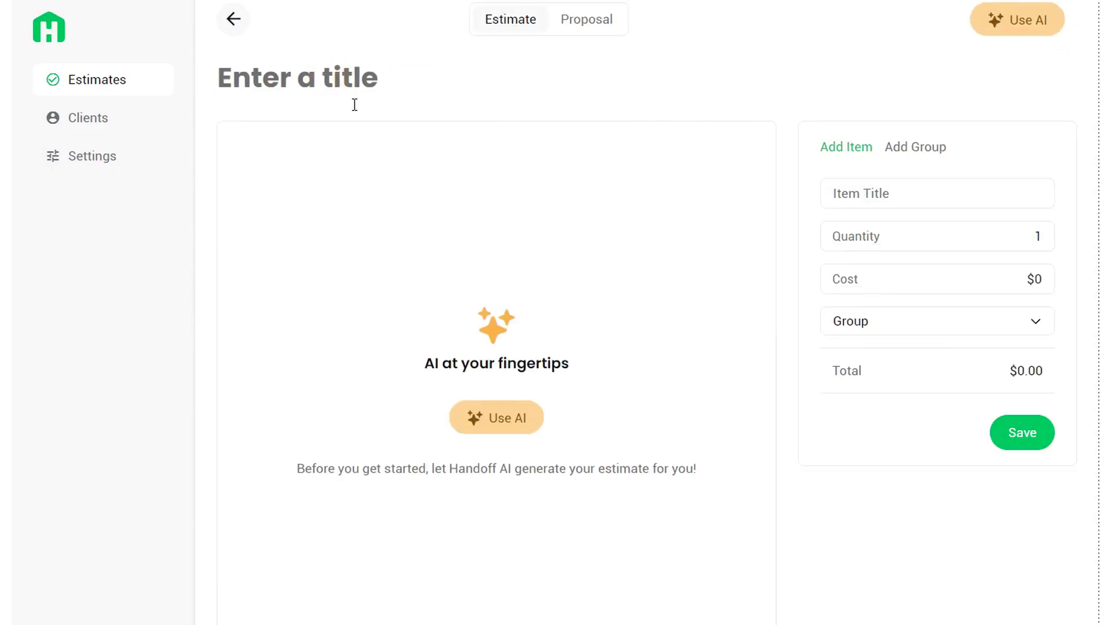
text(Je)
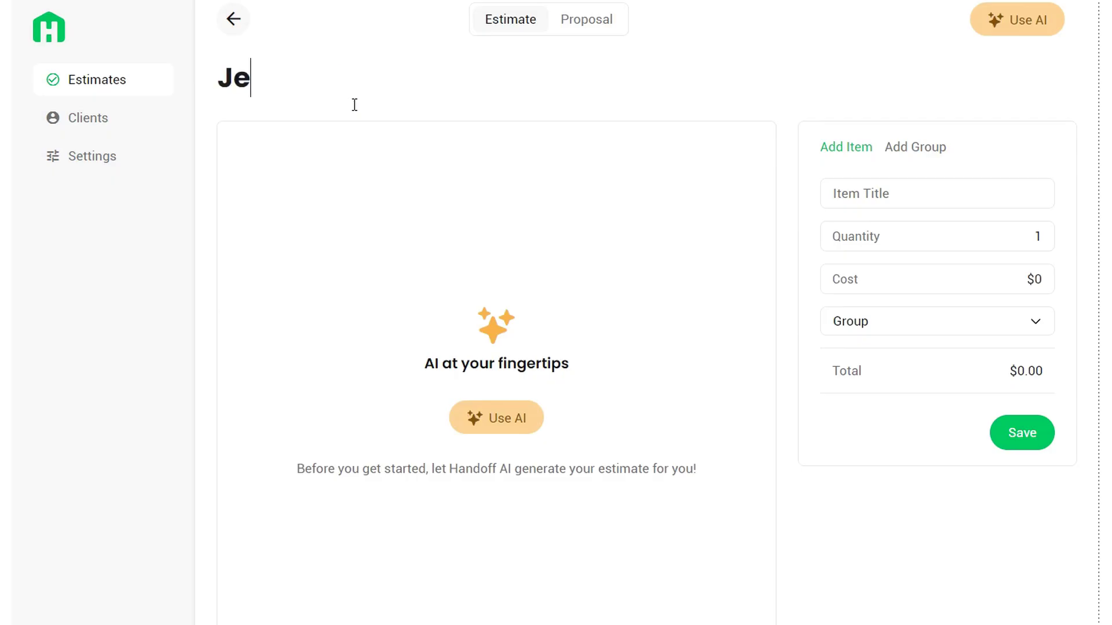
text(ssica's kitchen remodel)
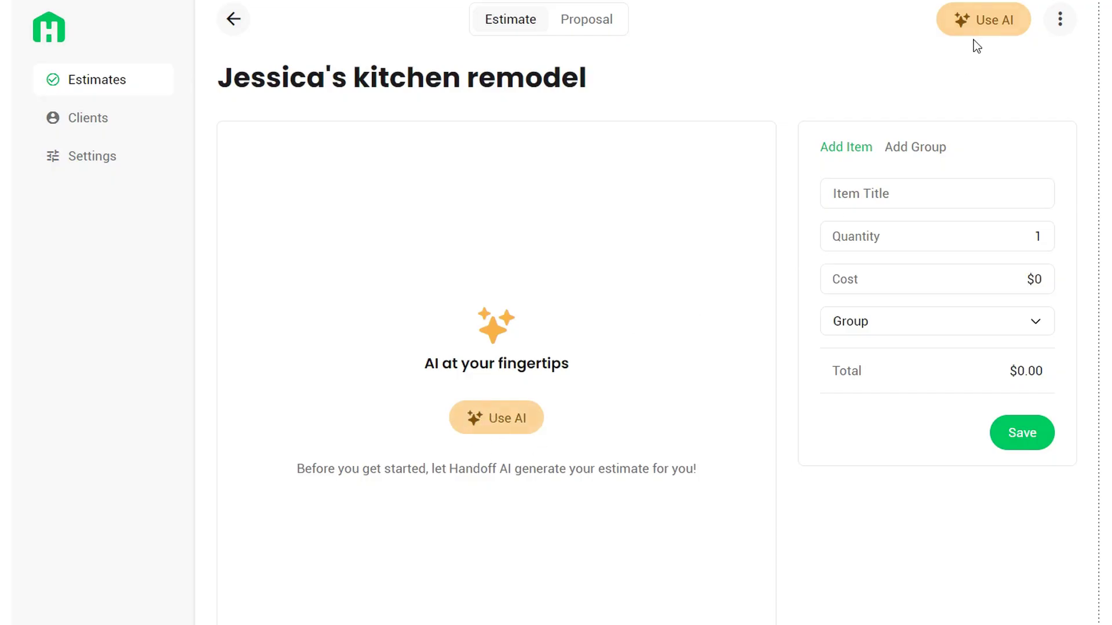
Step: Use AI to generate the estimate from '150 sqft kitchen remodel, remove and replace all finishes.'
click(499, 431)
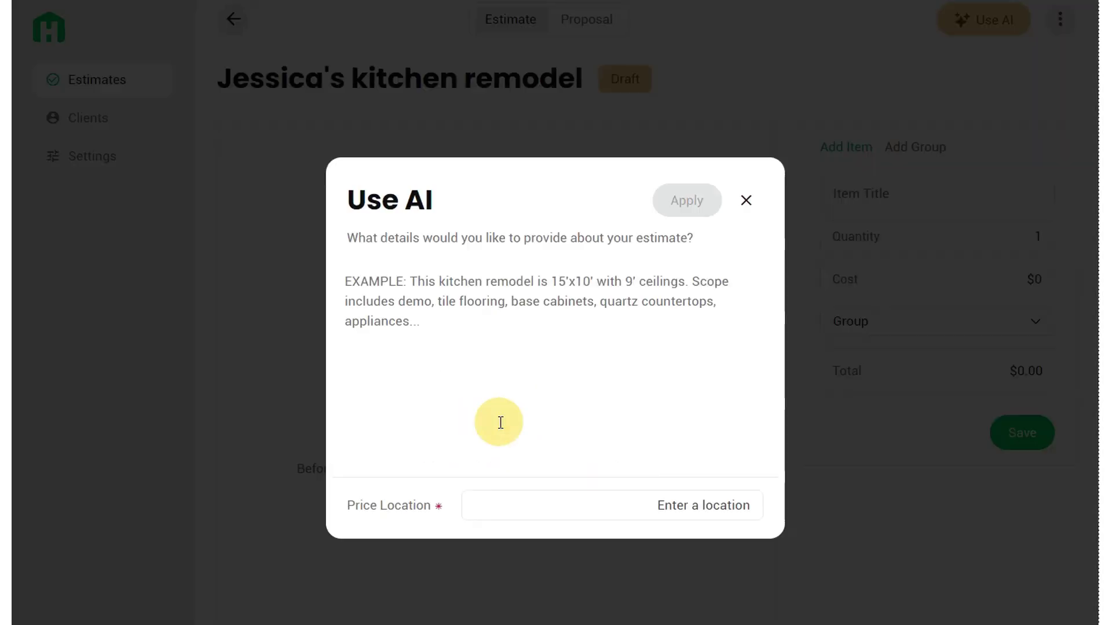
triple_click(413, 254)
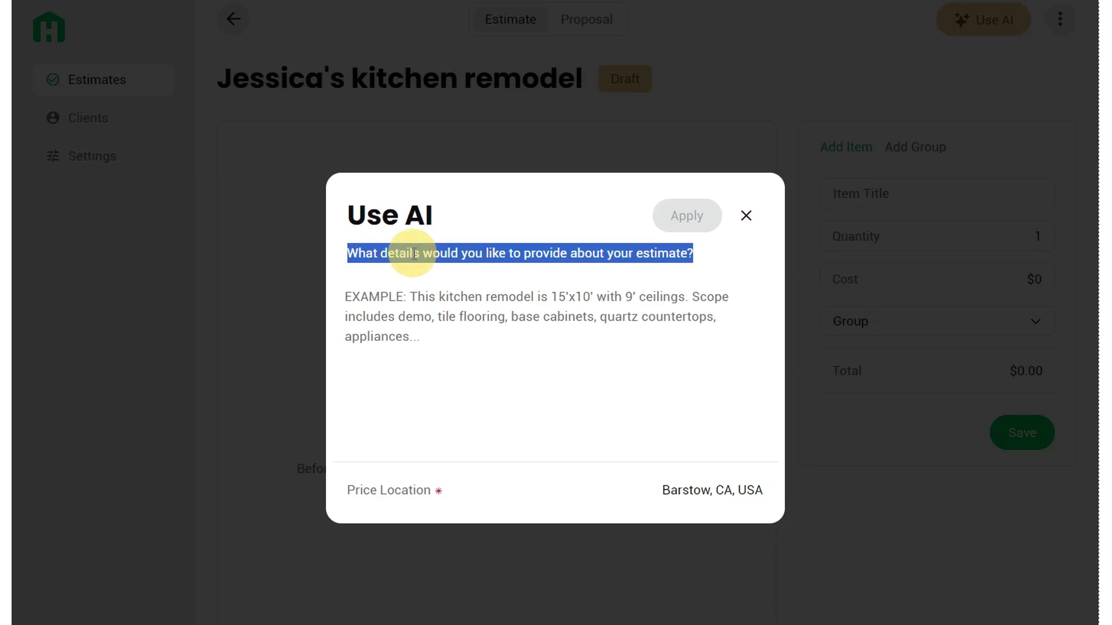
click(538, 328)
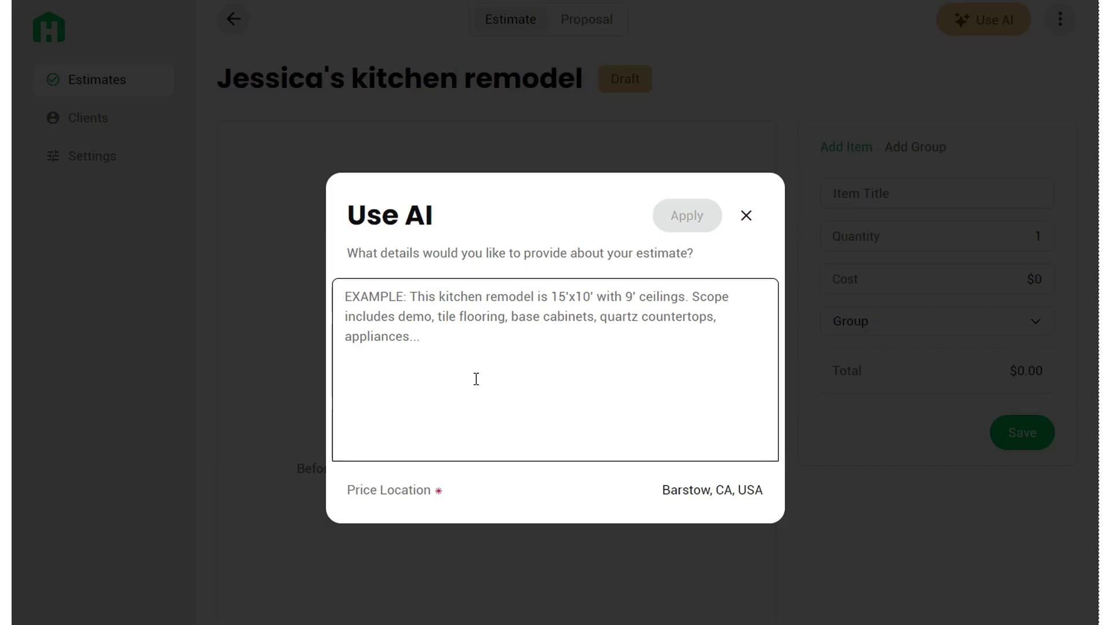
text(150 sqft ki remod)
key(BackSpace)
key(BackSpace)
key(BackSpace)
text(tchen remodelremod)
key(BackSpace)
key(BackSpace)
key(BackSpace)
key(BackSpace)
text(remove and replace all finishes.)
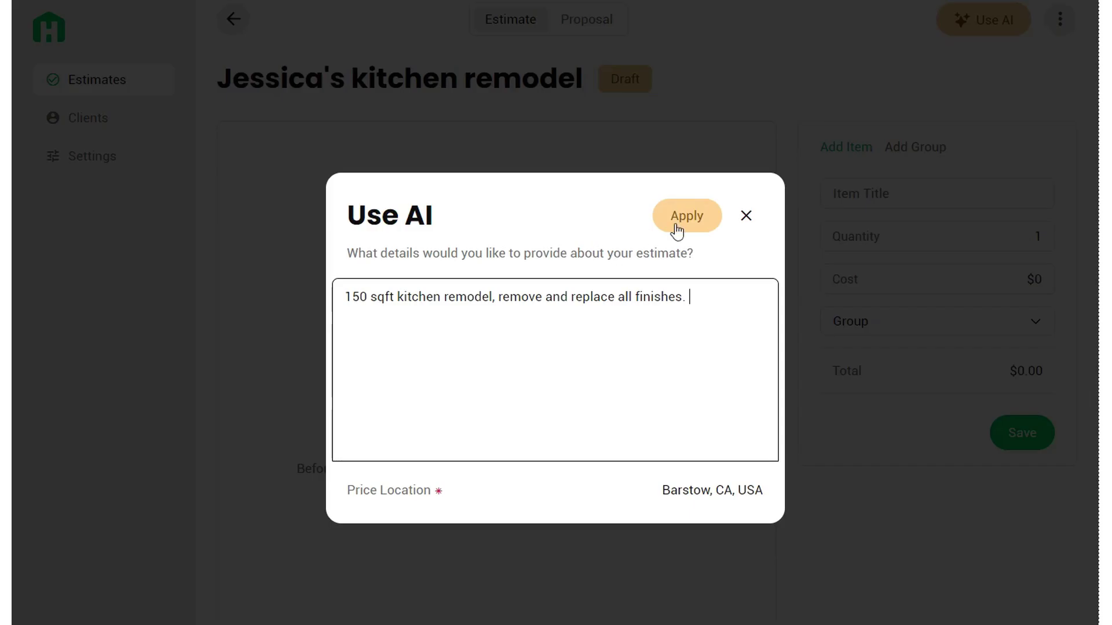
click(697, 219)
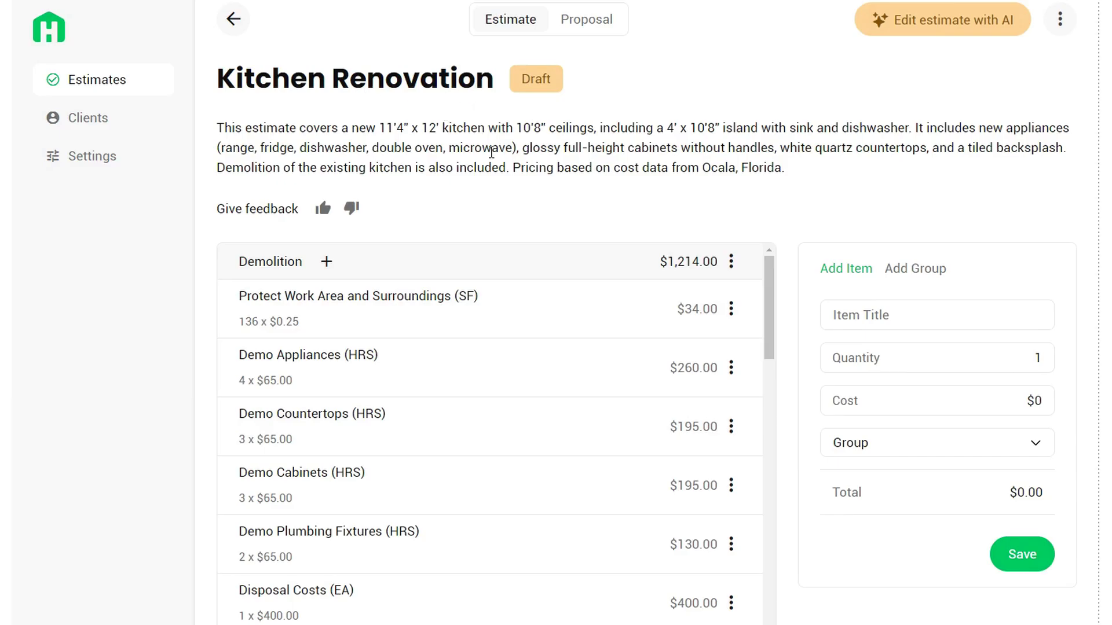
Step: Review the AI-written project description by highlighting its paragraph, then clear the highlight
triple_click(379, 139)
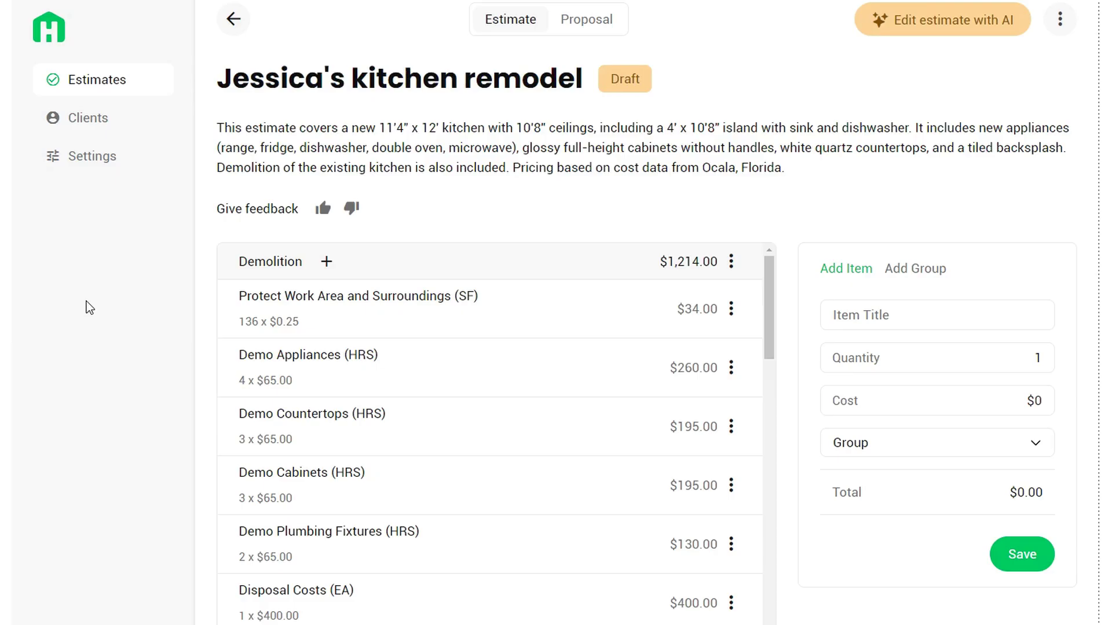
triple_click(451, 133)
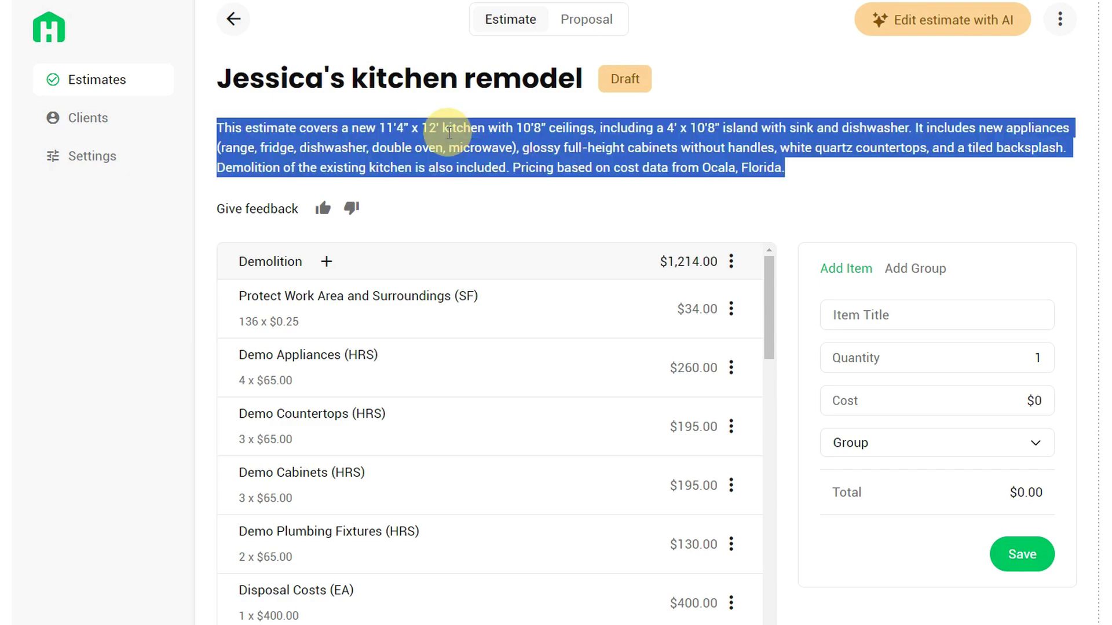
click(517, 158)
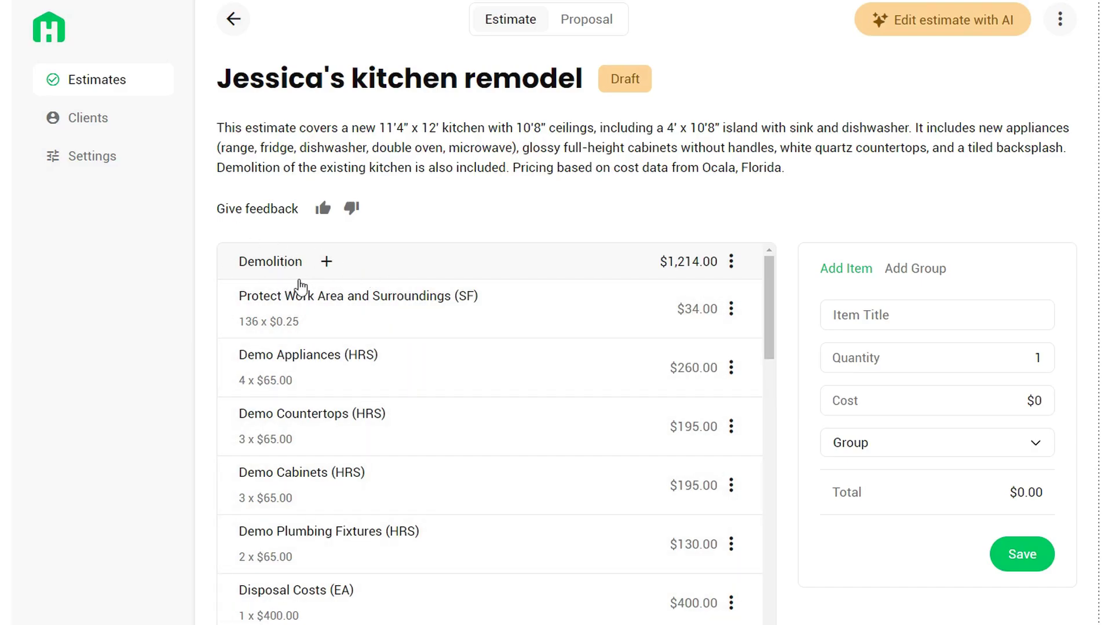
scroll(322, 577, down, 10)
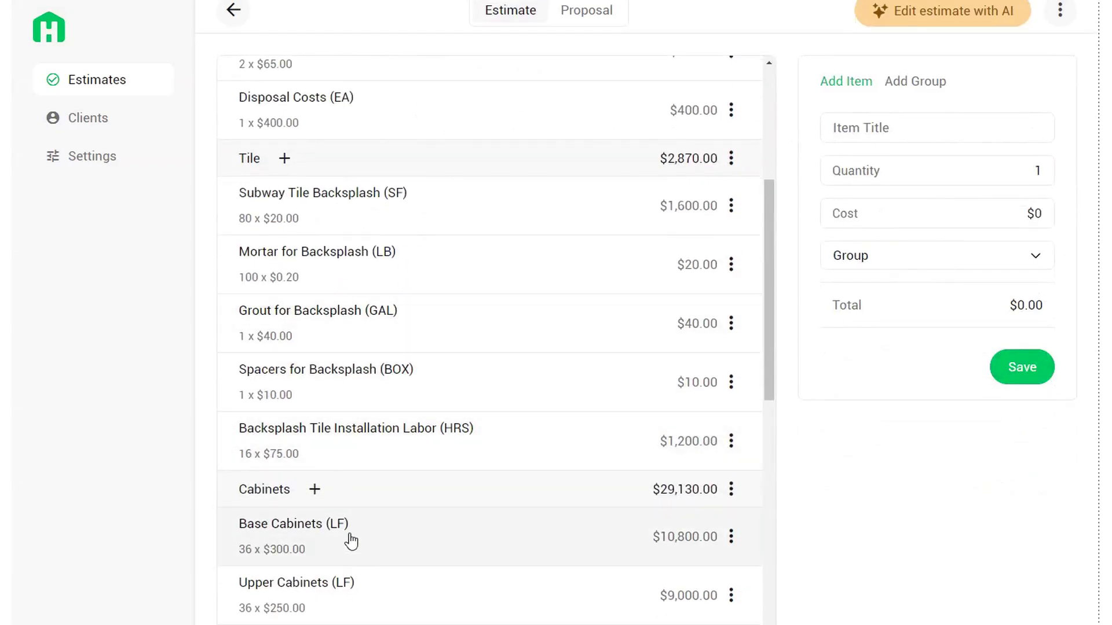
scroll(434, 432, up, 7)
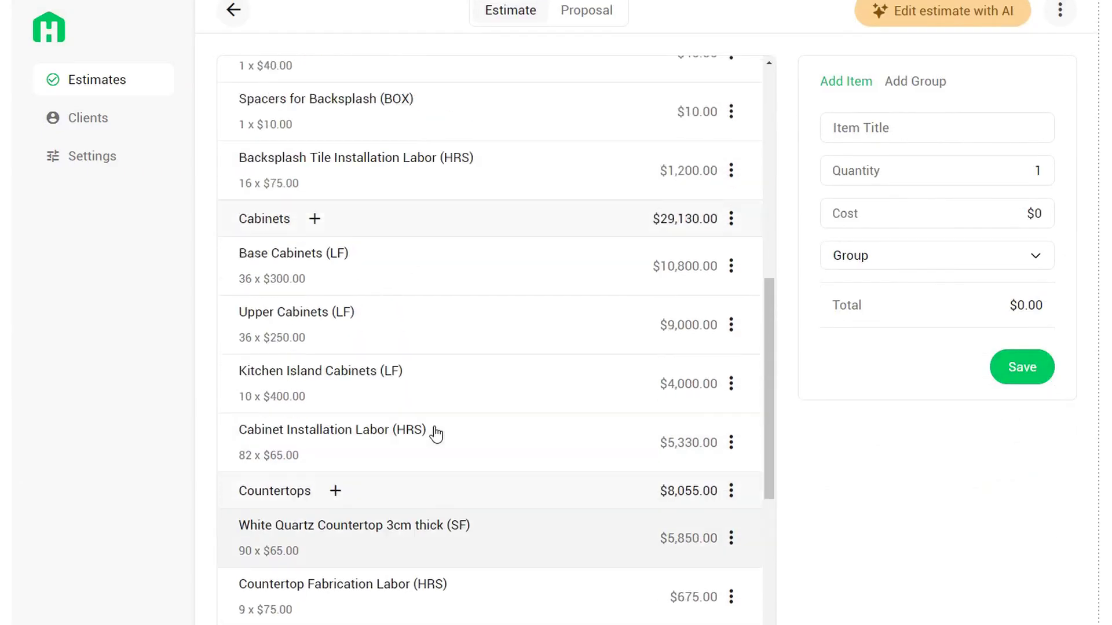
scroll(436, 434, up, 2)
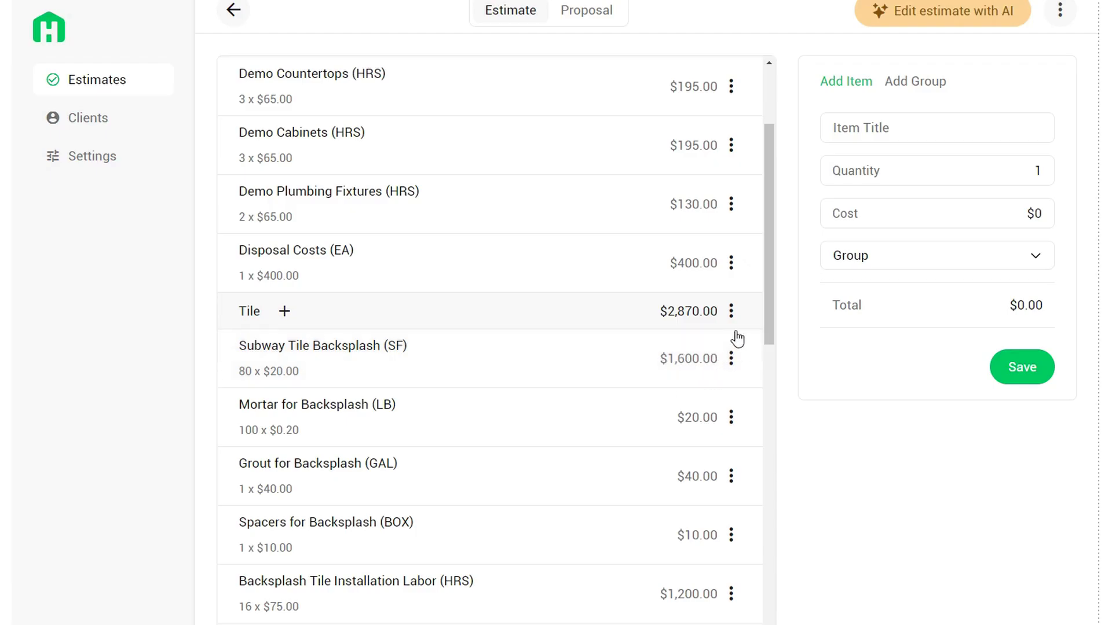
click(484, 366)
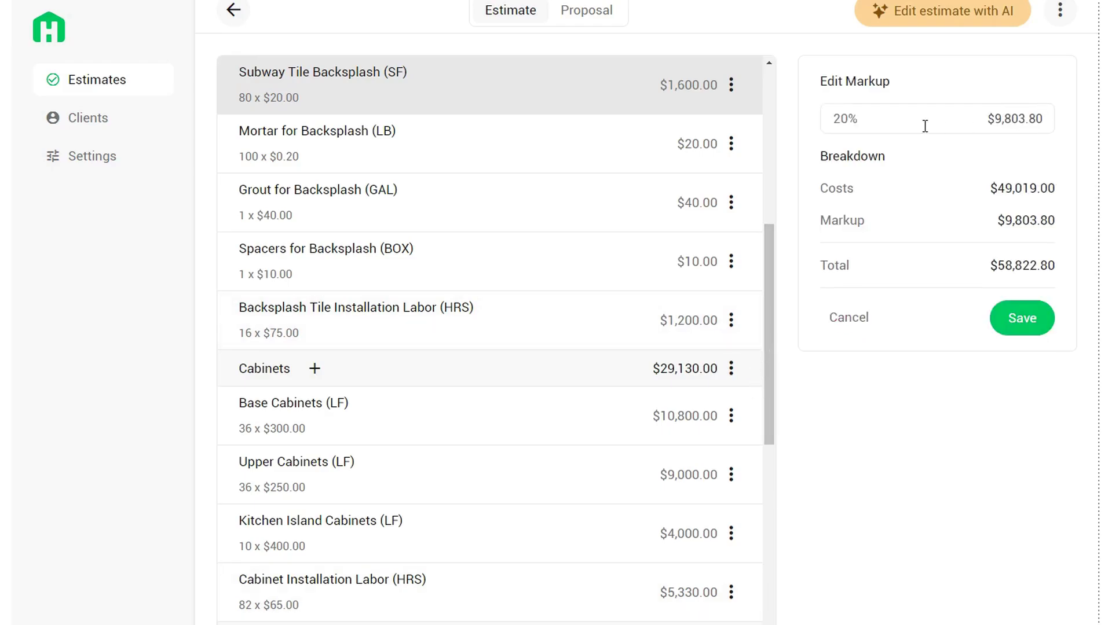
click(870, 119)
click(881, 424)
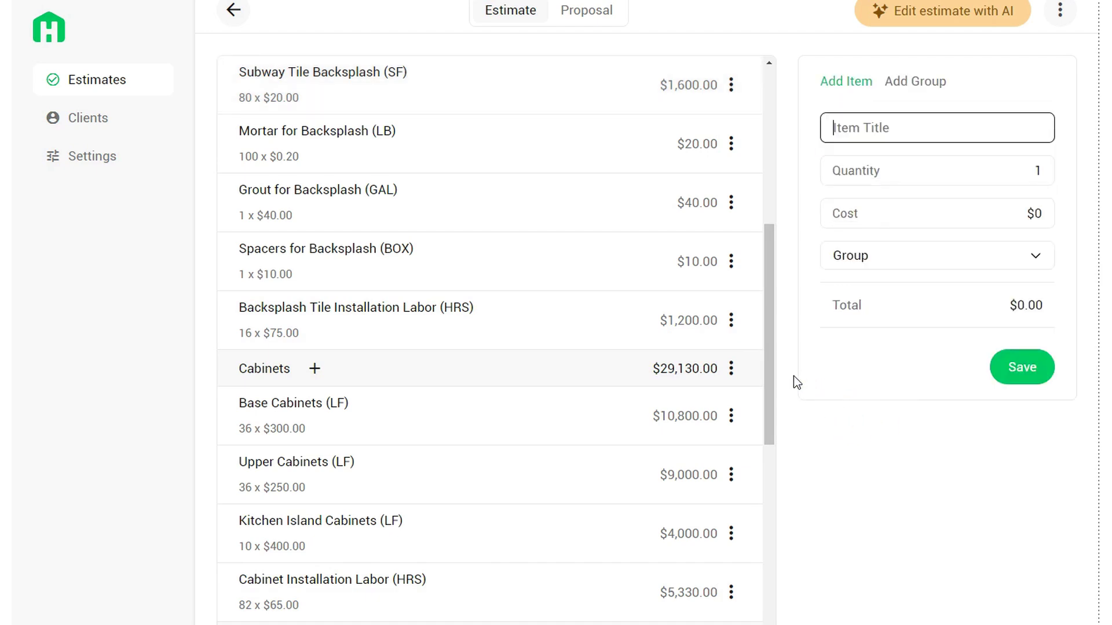
scroll(765, 372, up, 15)
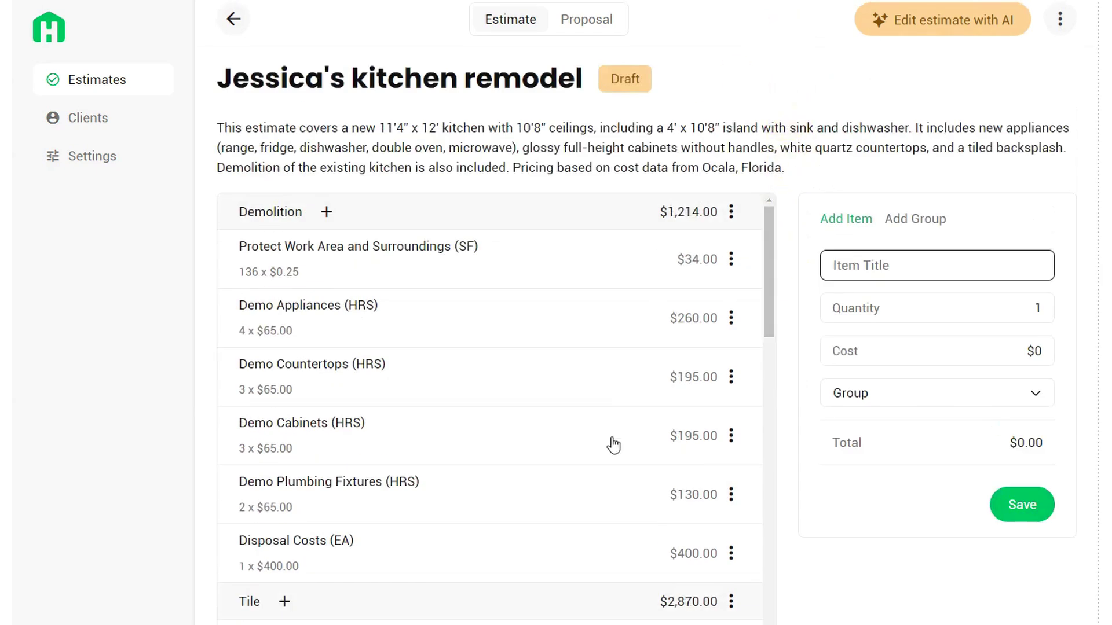
scroll(603, 497, down, 5)
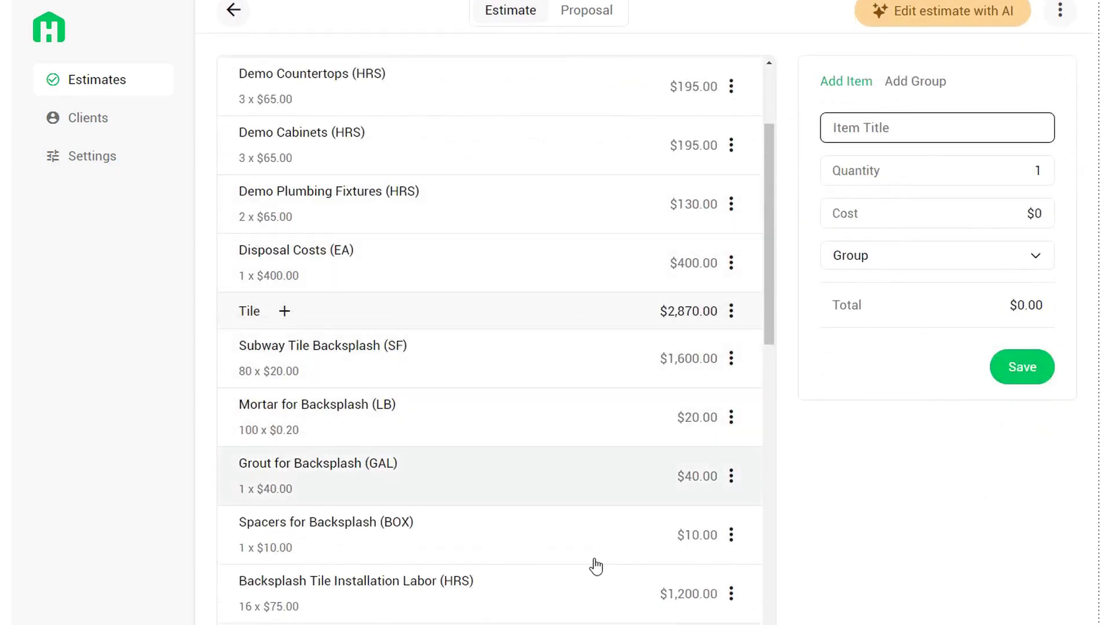
scroll(598, 558, down, 4)
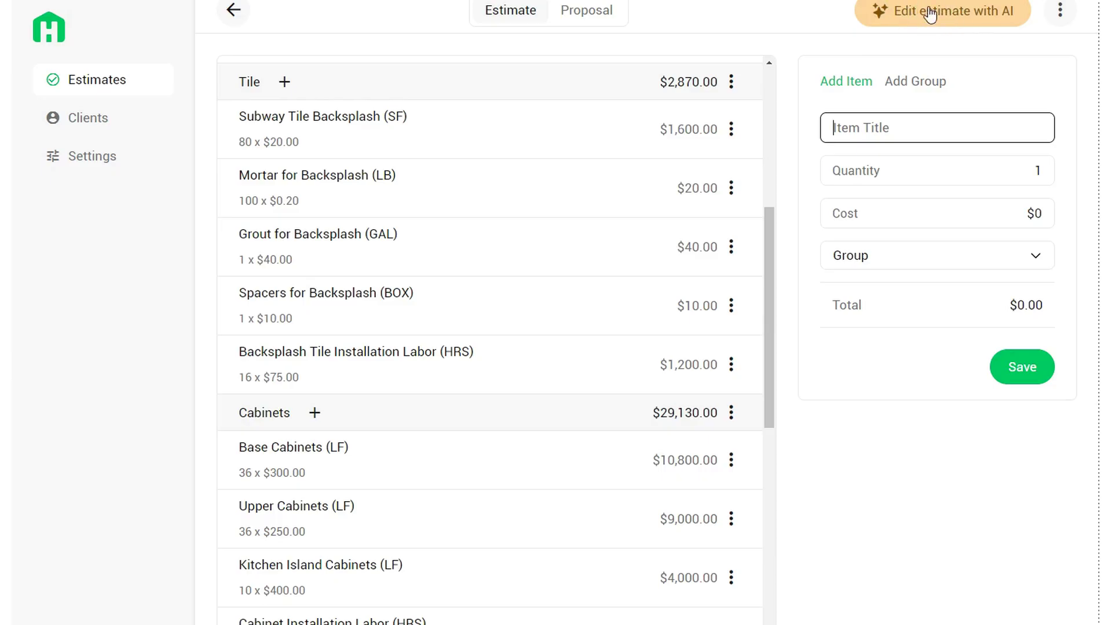
click(932, 25)
triple_click(640, 315)
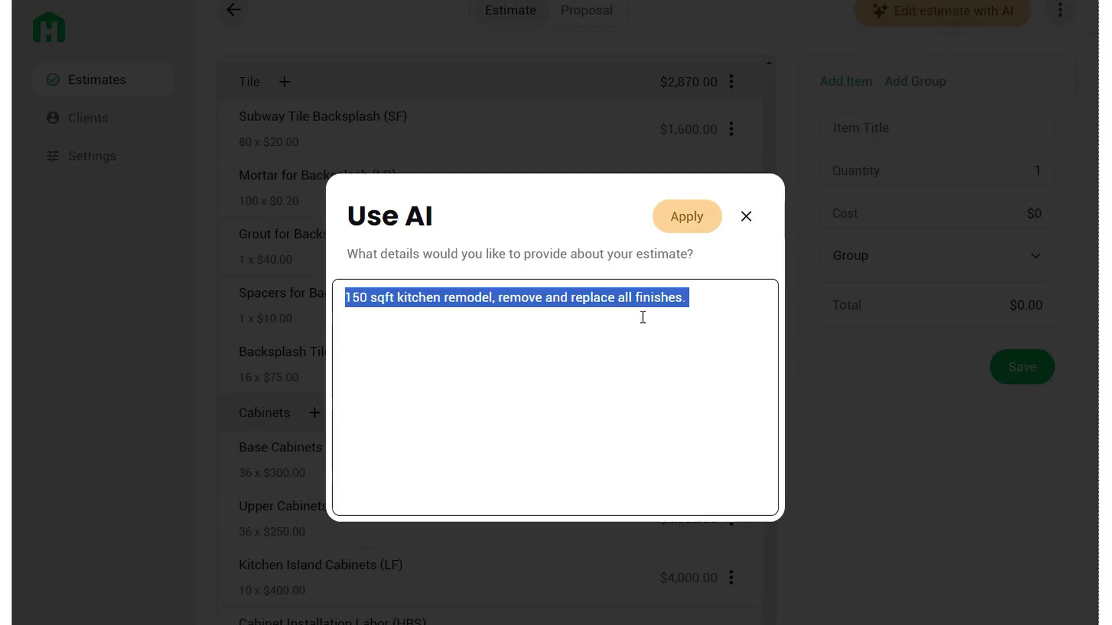
text(Update labor cos)
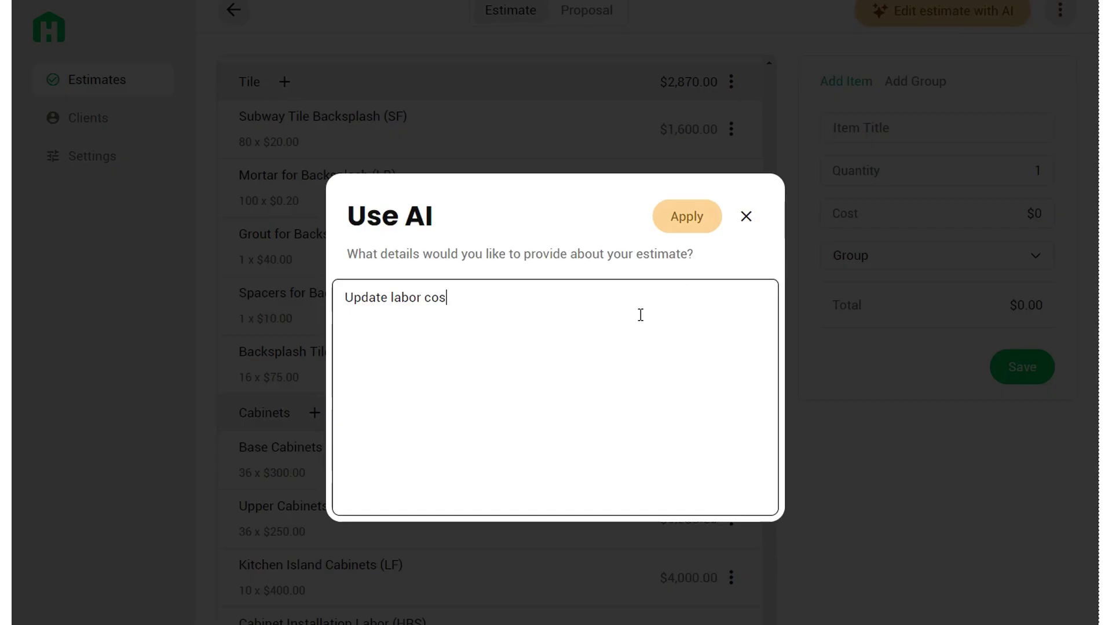
text(t to 95/hr, update cabine)
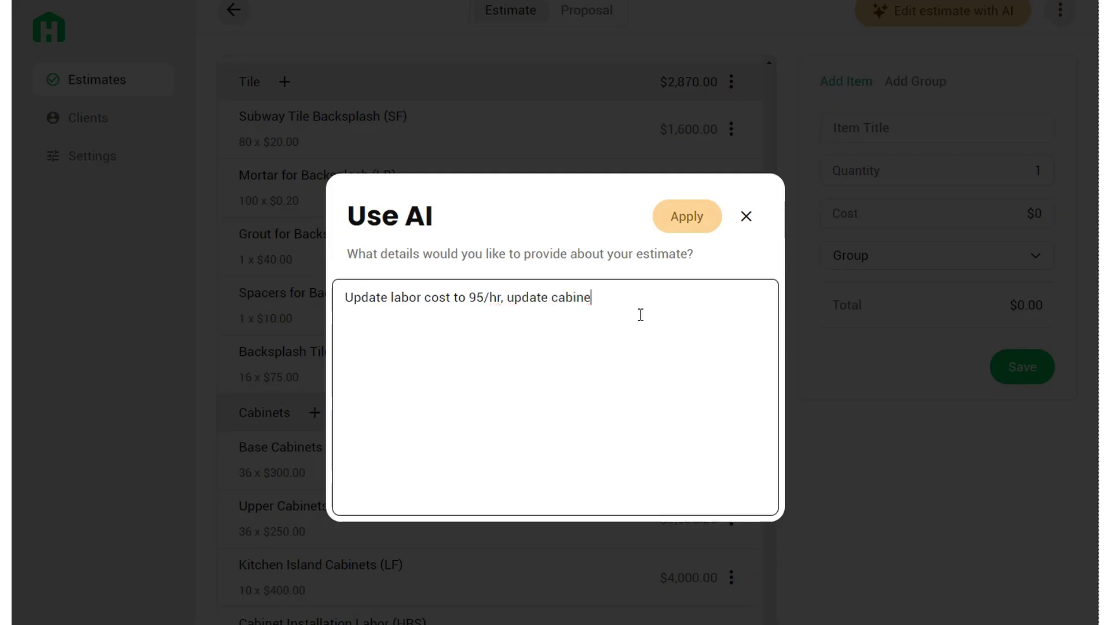
text(try to high end materials.)
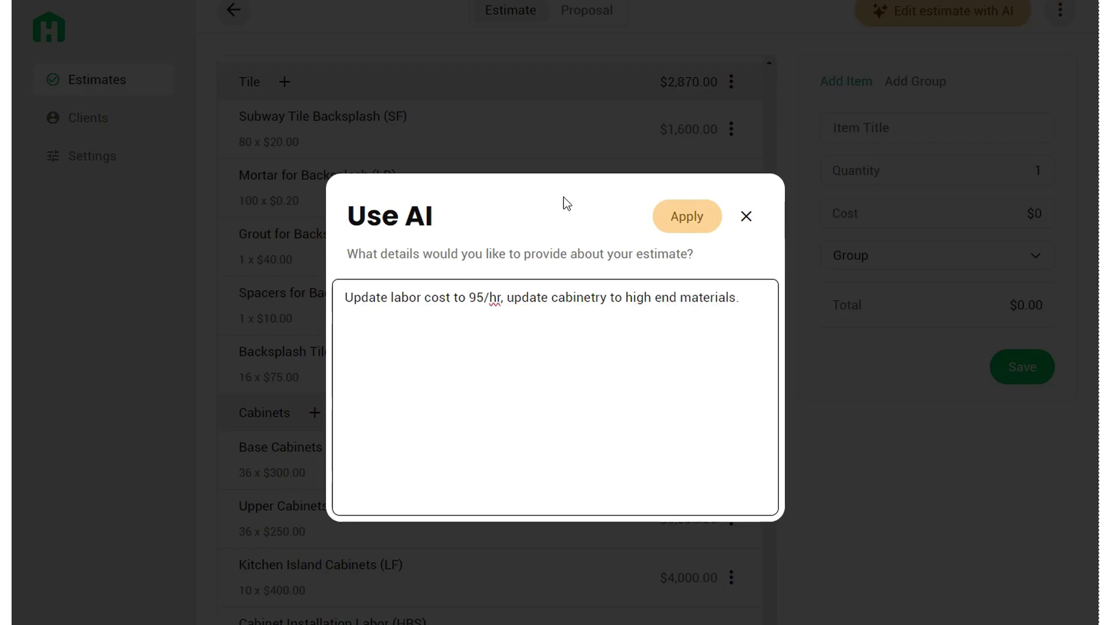
click(746, 219)
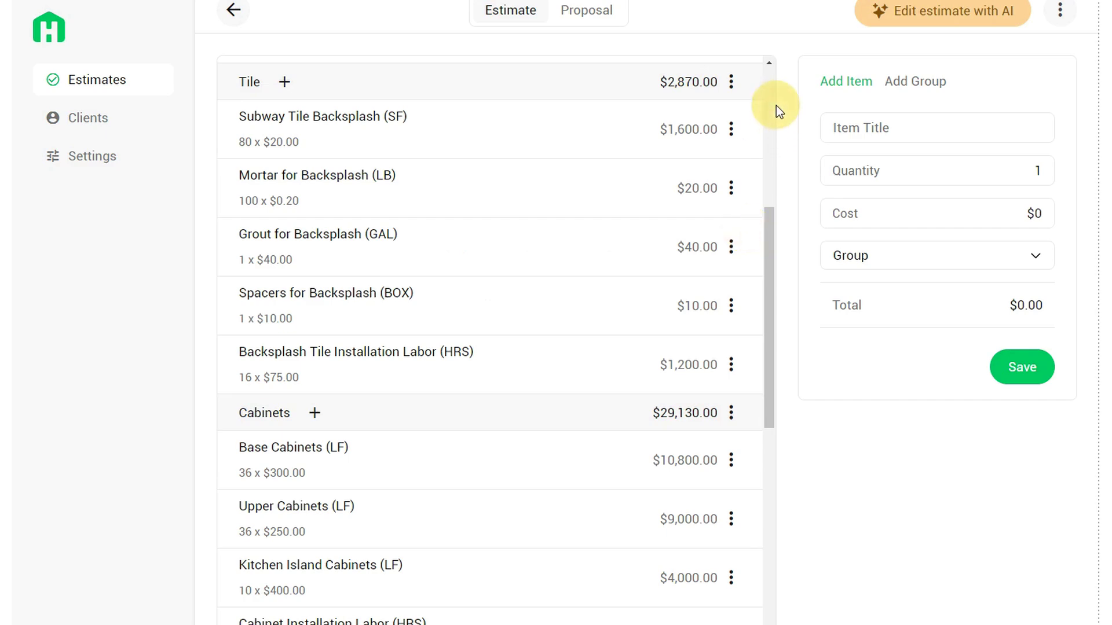
scroll(776, 105, up, 9)
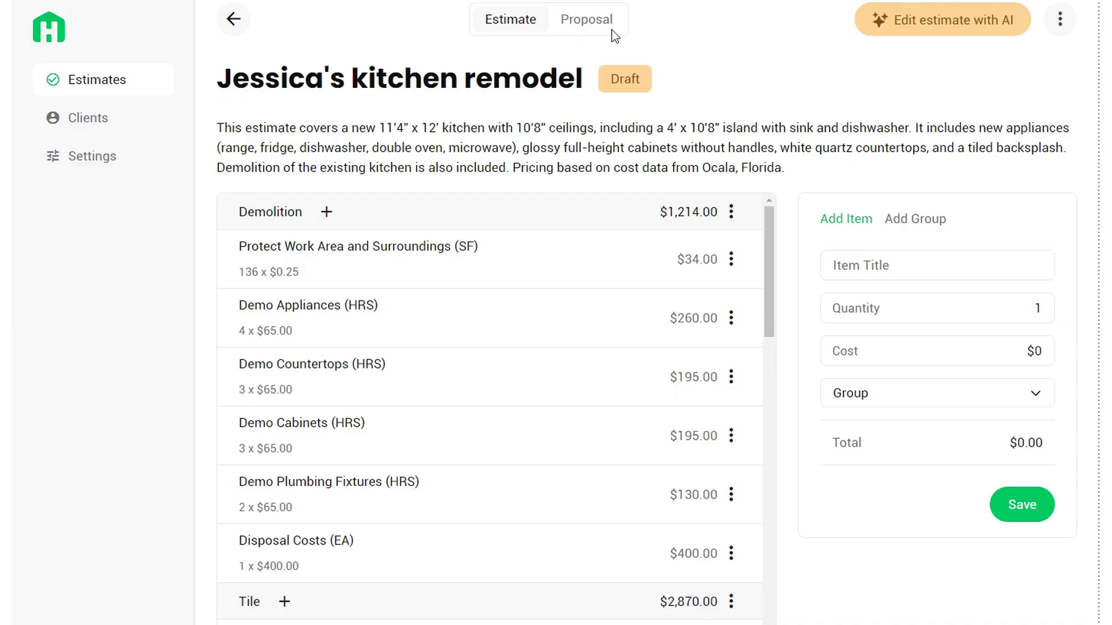
Step: Switch the estimate to its proposal view
click(586, 26)
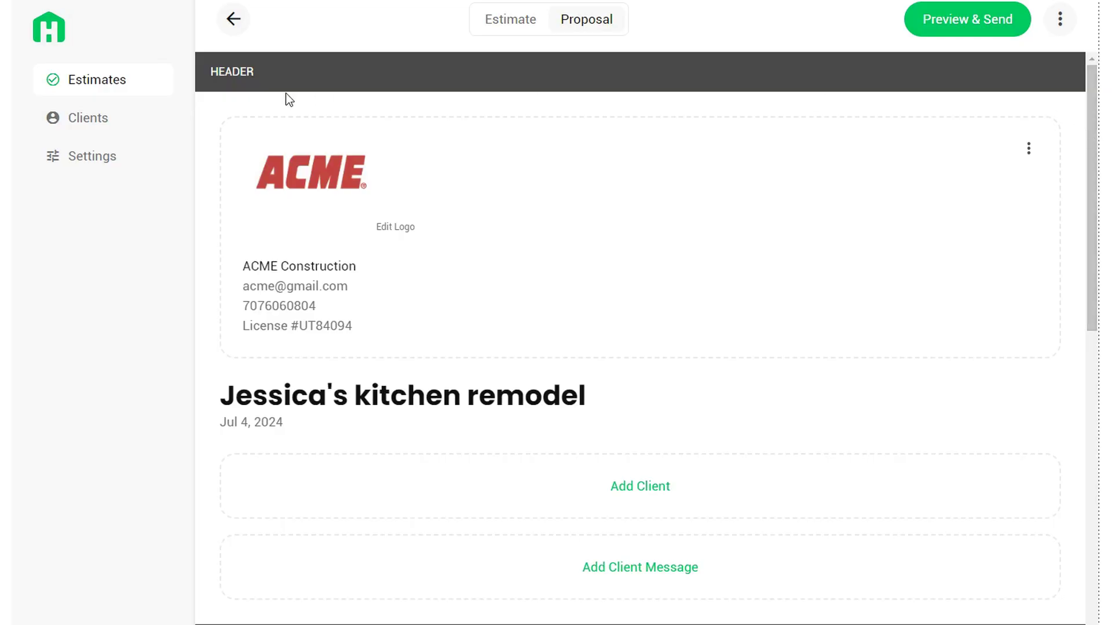
double_click(226, 73)
click(203, 111)
Step: Scroll through the proposal's Demolition summary and back up to the ACME header and client box
drag(1092, 232, 1092, 475)
scroll(229, 191, down, 1)
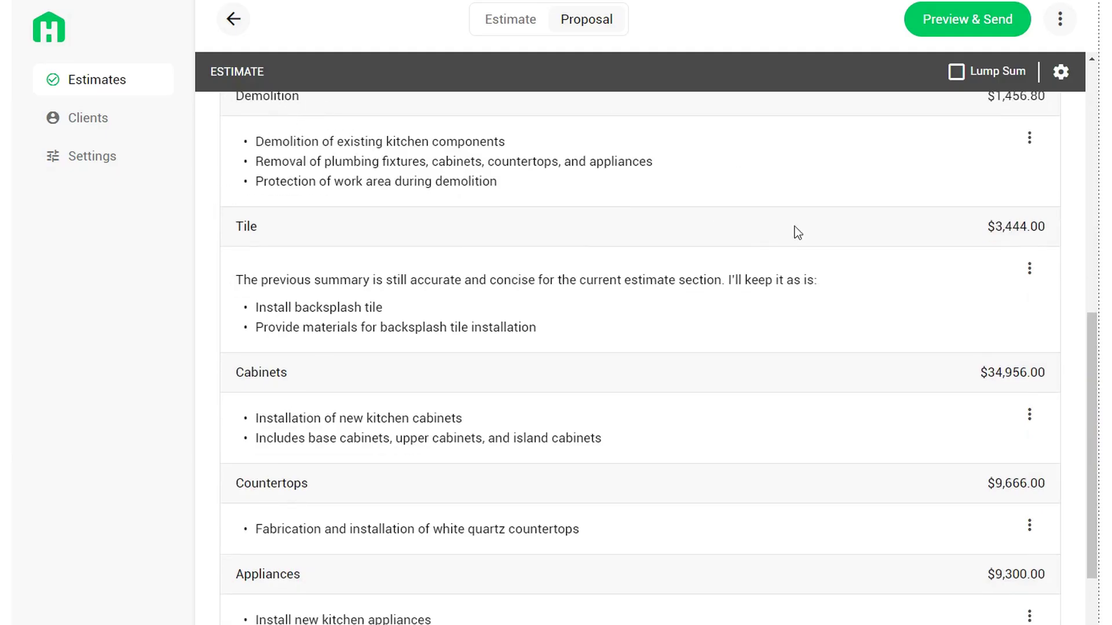
drag(266, 144, 504, 184)
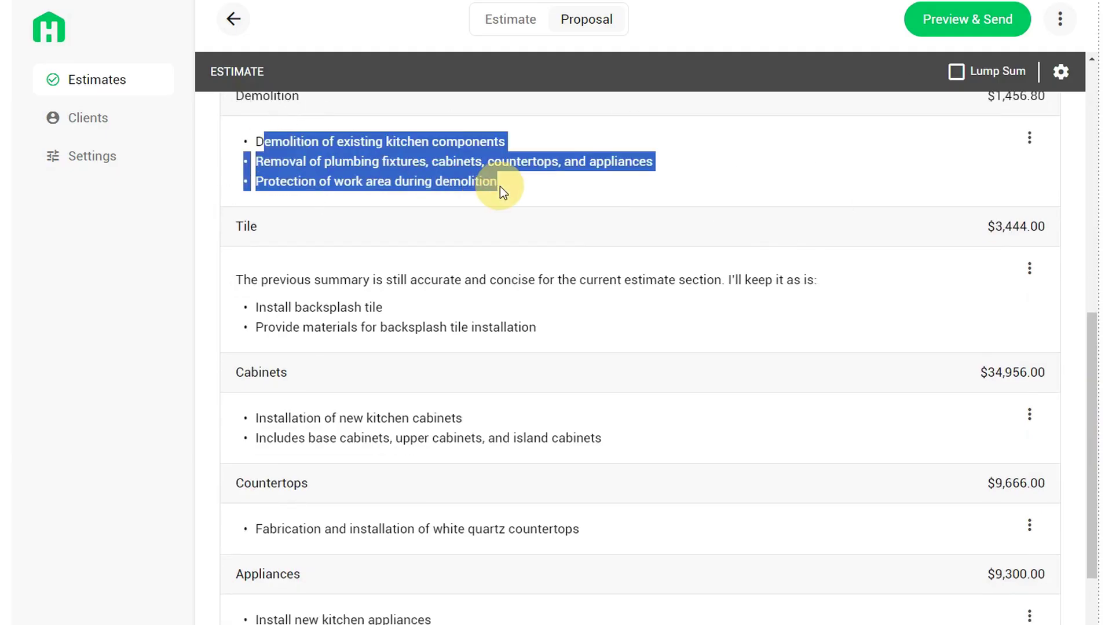
click(503, 185)
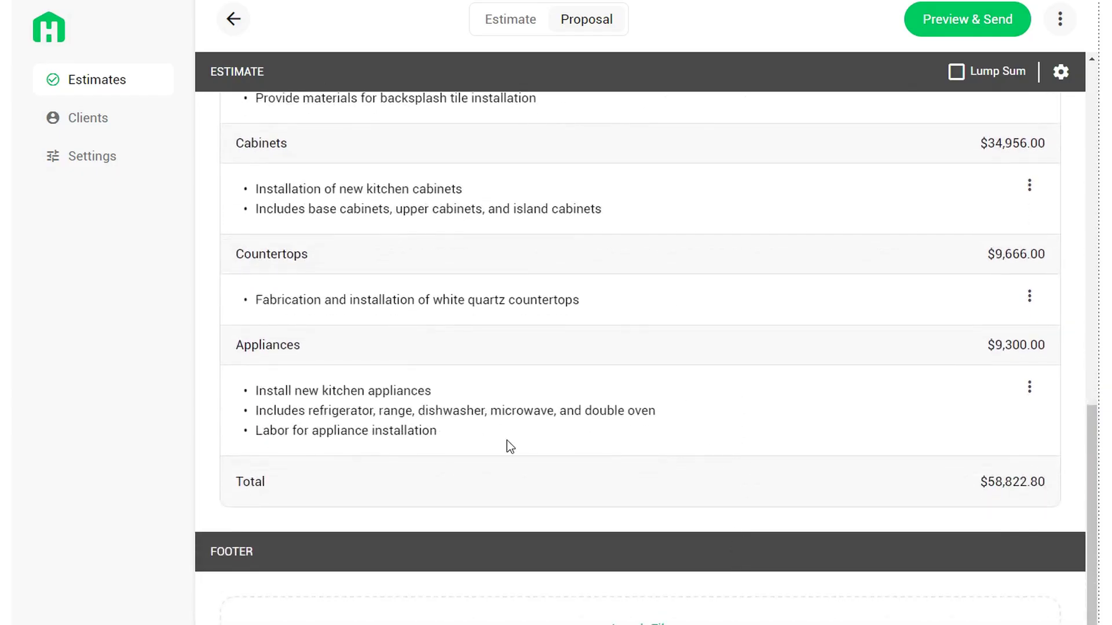
scroll(614, 556, down, 1)
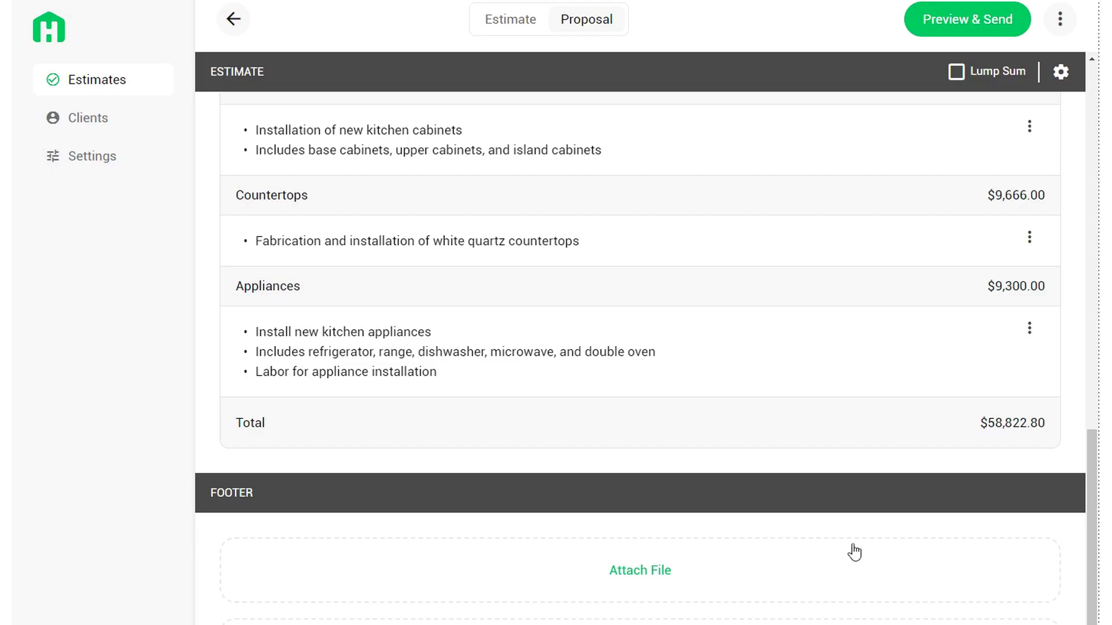
drag(1092, 547, 1085, 473)
scroll(762, 388, up, 1)
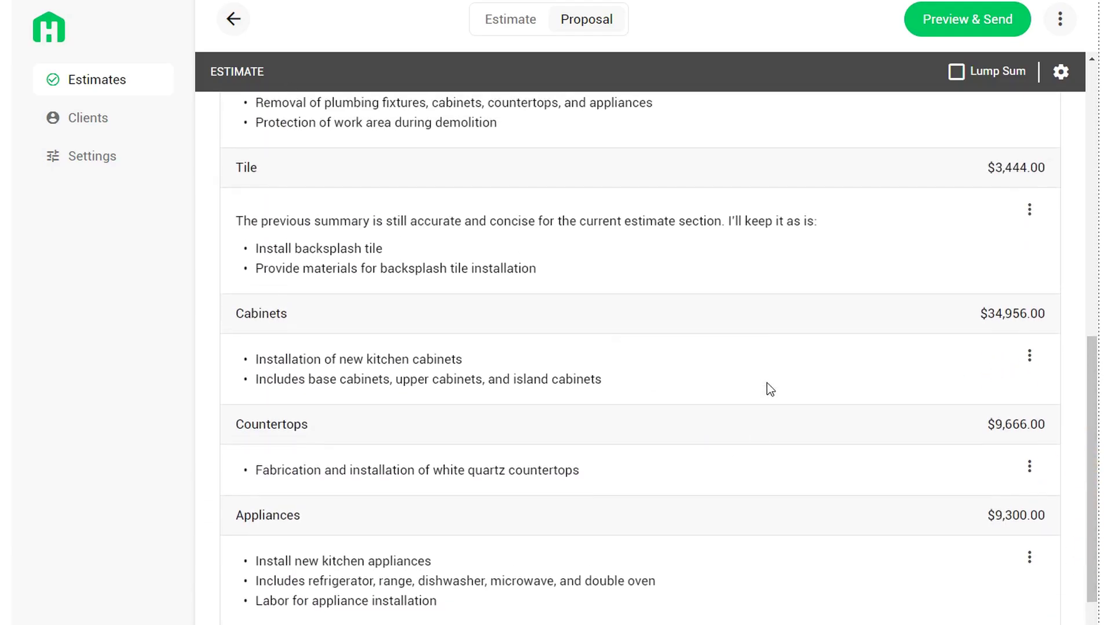
drag(1085, 496, 1092, 208)
Step: Search for and assign the existing client, leaving the client message empty
click(635, 493)
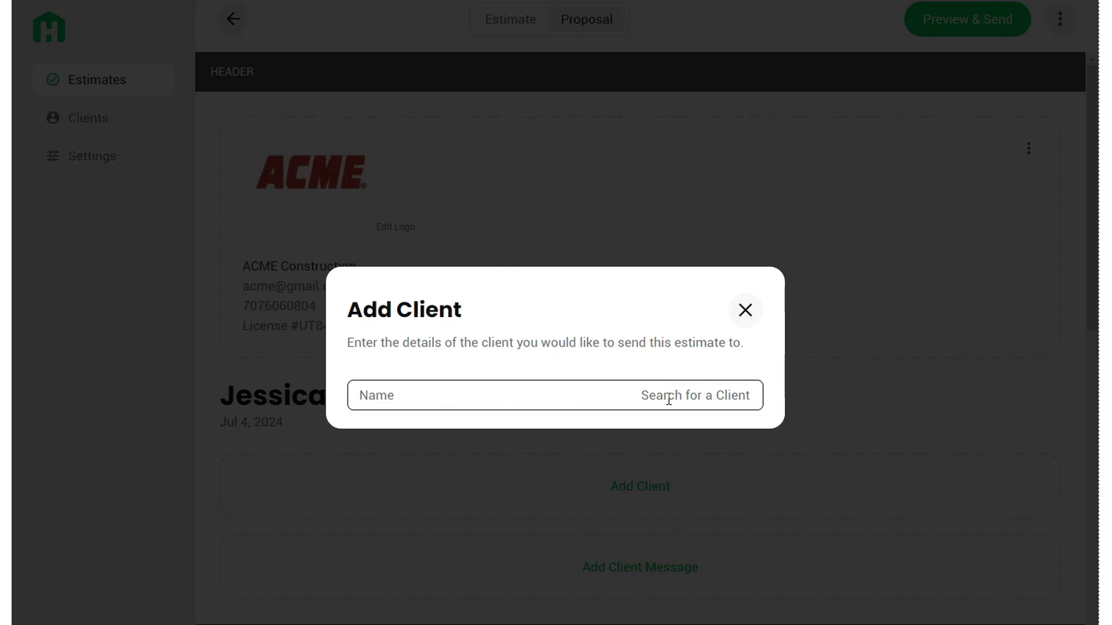
text(jason)
click(472, 454)
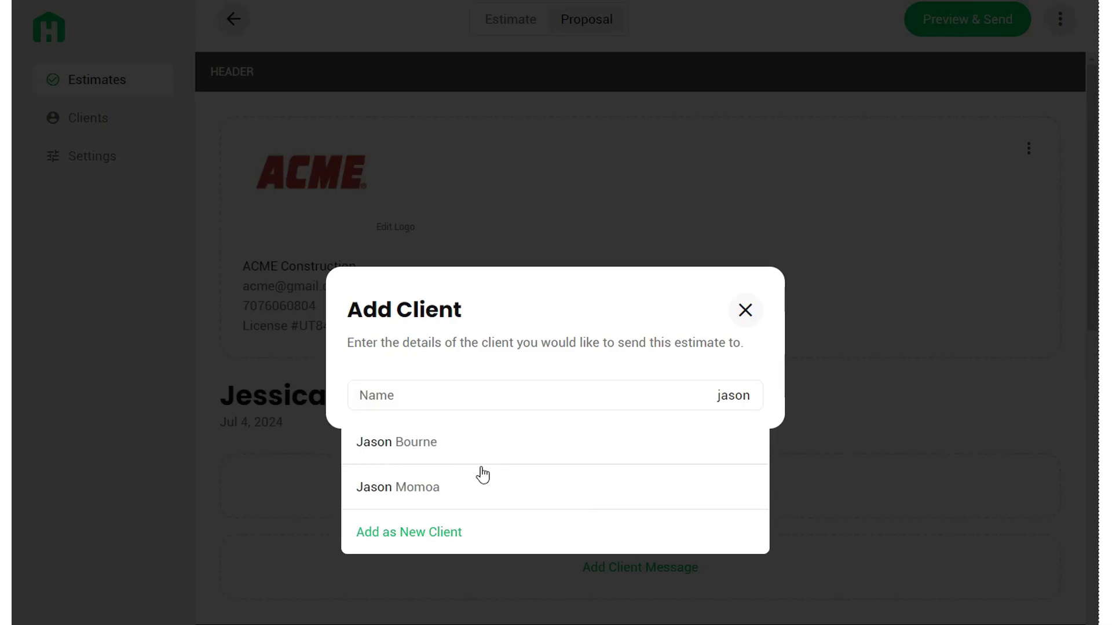
key(Escape)
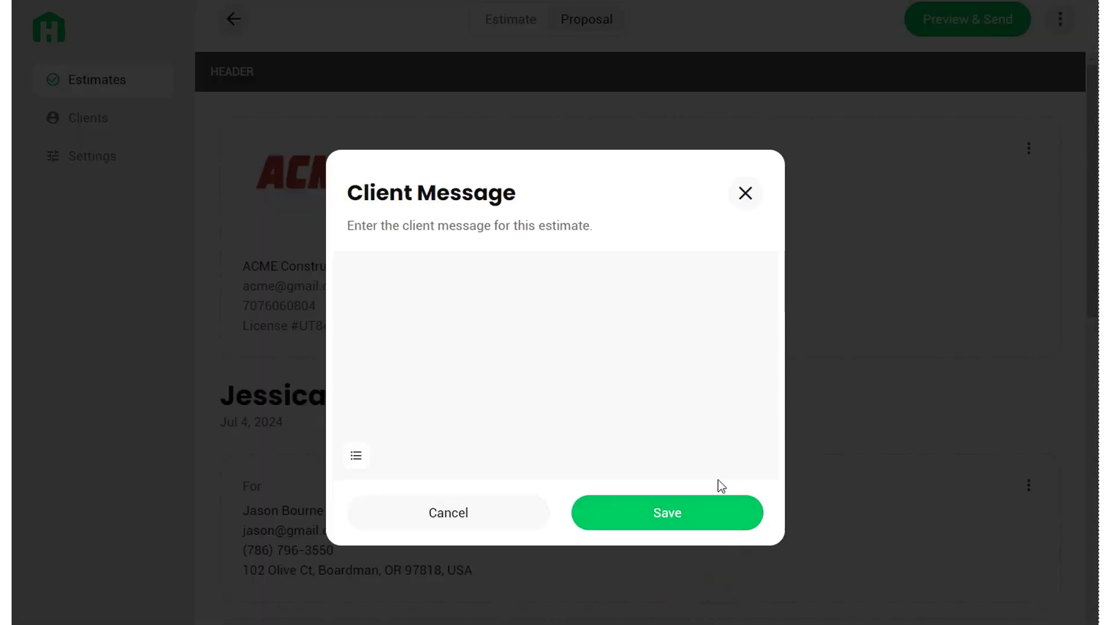
click(749, 199)
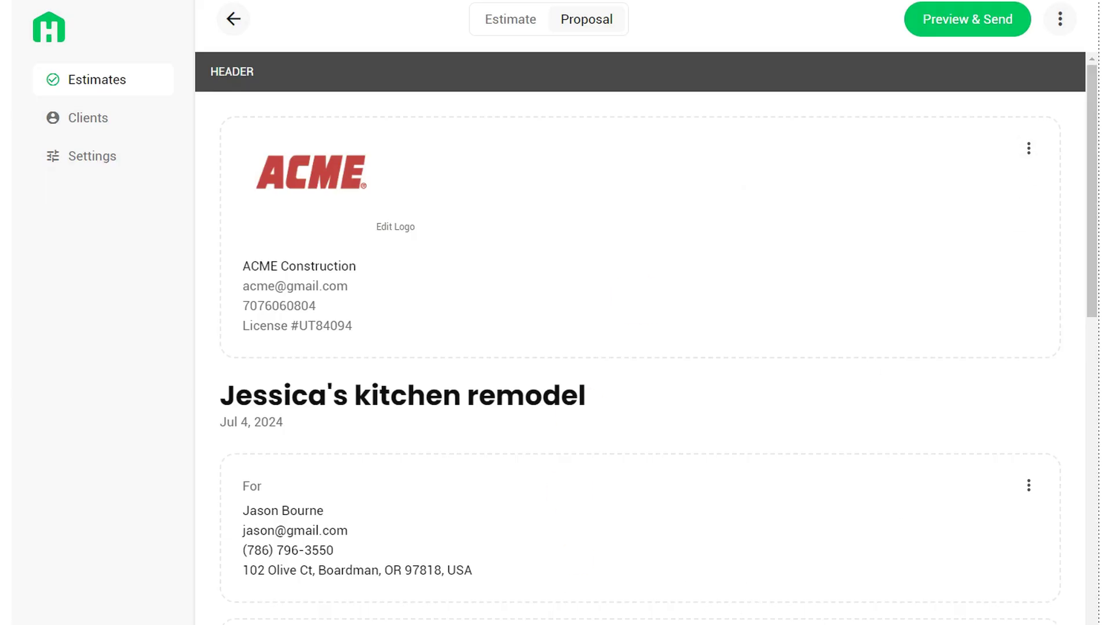
Step: Open the company header's Edit Company dialog and close it without changes
click(1028, 149)
click(978, 185)
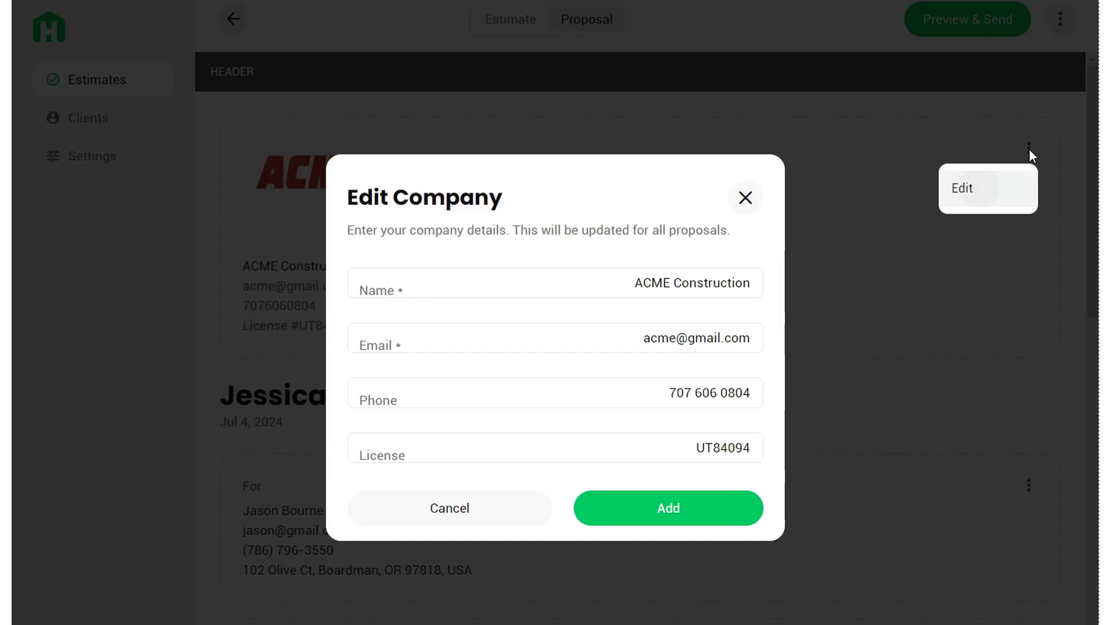
click(745, 199)
Step: Scroll down to the priced sections, Demolition through Appliances, totalling $58,822.80
scroll(812, 541, down, 15)
scroll(782, 501, down, 1)
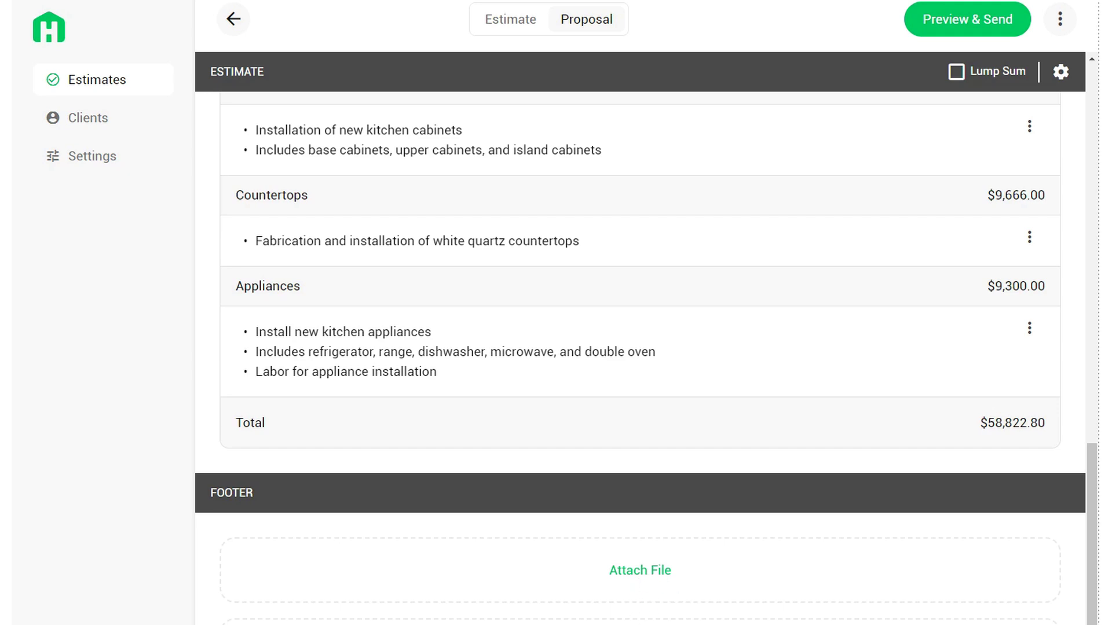
scroll(950, 121, up, 9)
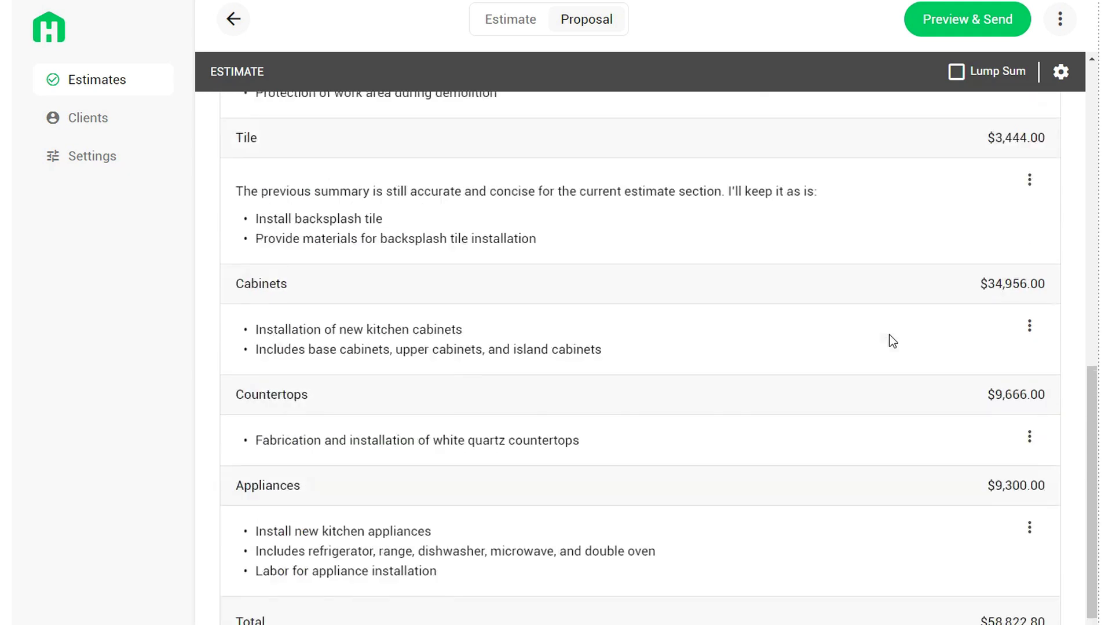
scroll(983, 318, down, 3)
scroll(984, 319, down, 1)
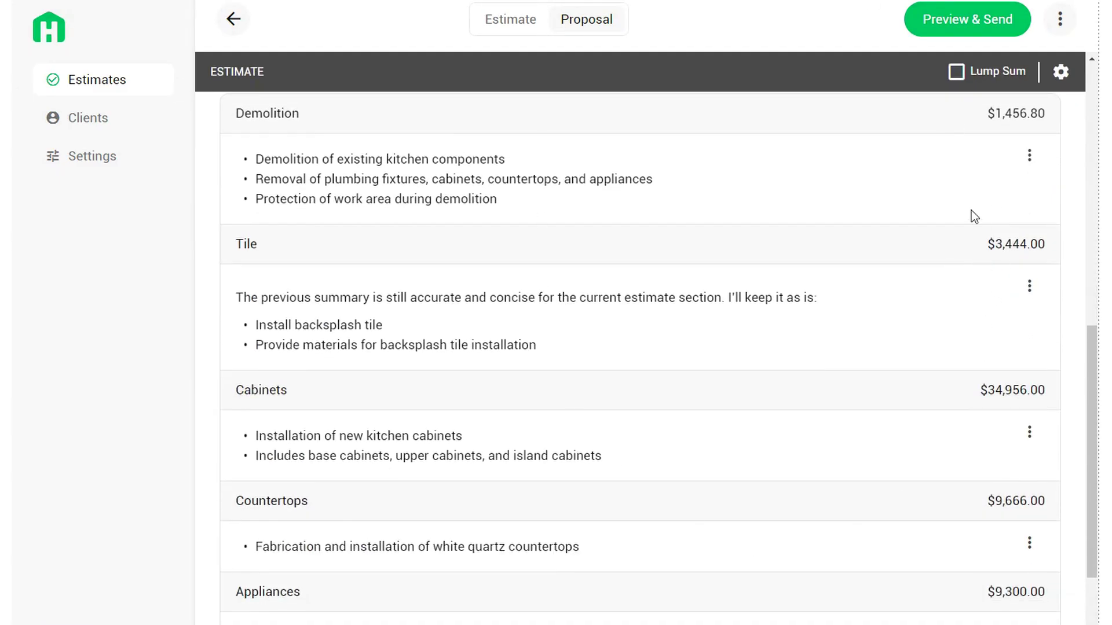
Step: Toggle Lump Sum on and back off so the per-section prices remain shown
click(957, 73)
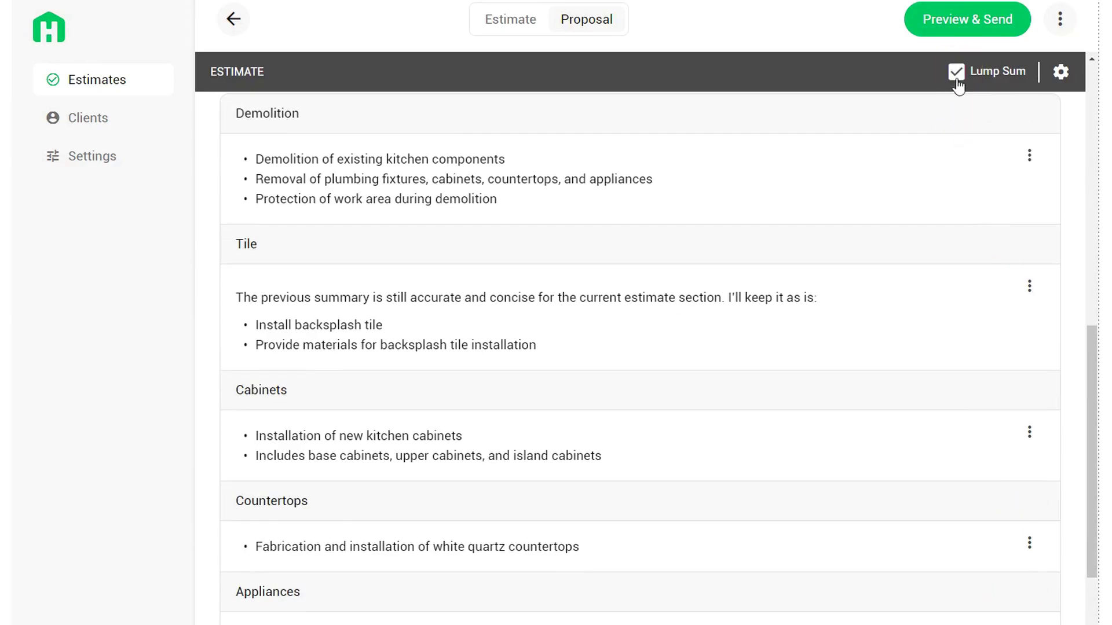
scroll(965, 307, down, 5)
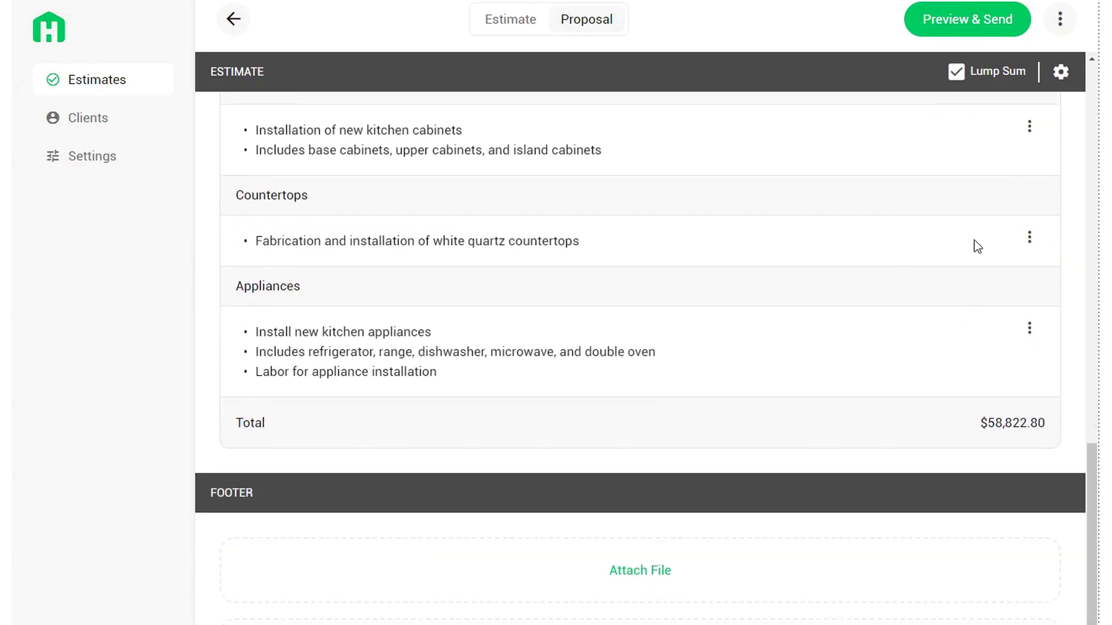
scroll(975, 243, up, 1)
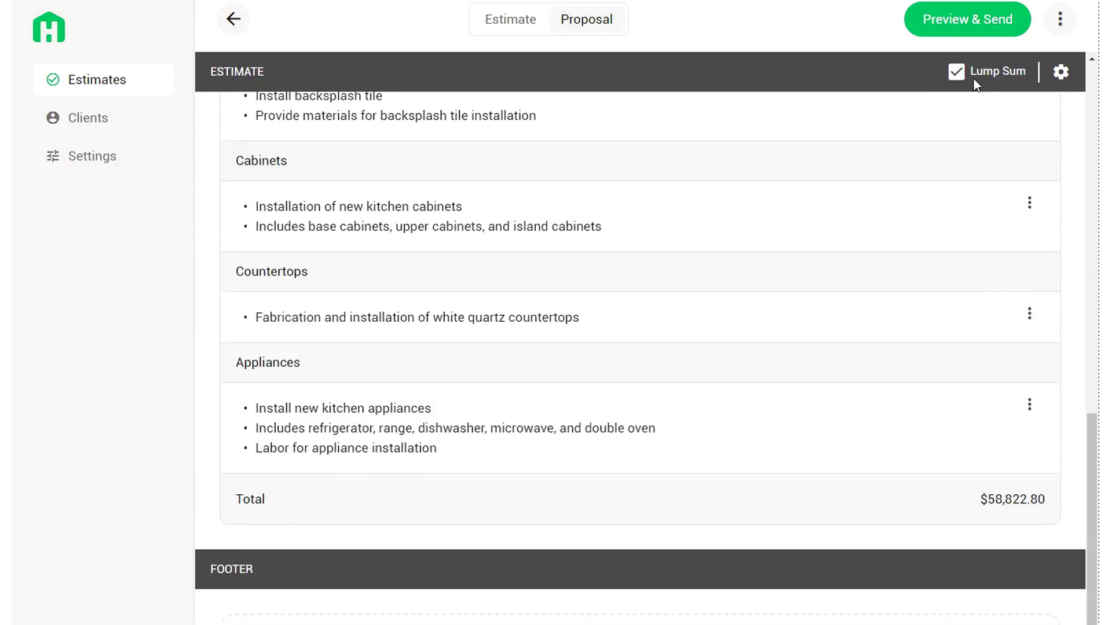
double_click(978, 503)
click(955, 72)
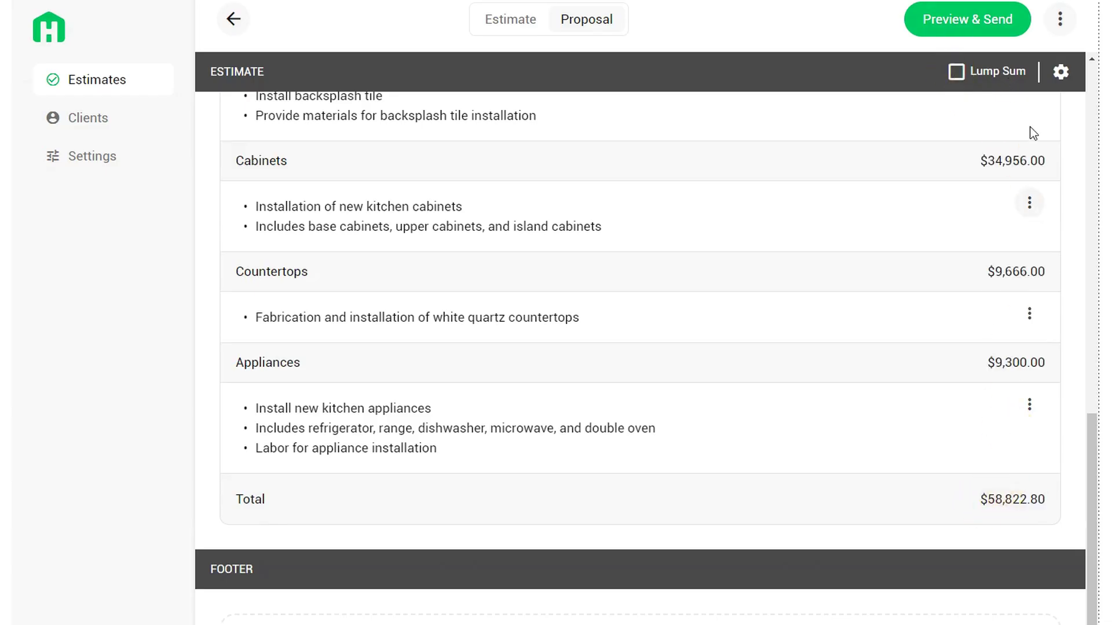
Step: Switch the estimate display to the Detailed item table and return to the top
click(1066, 79)
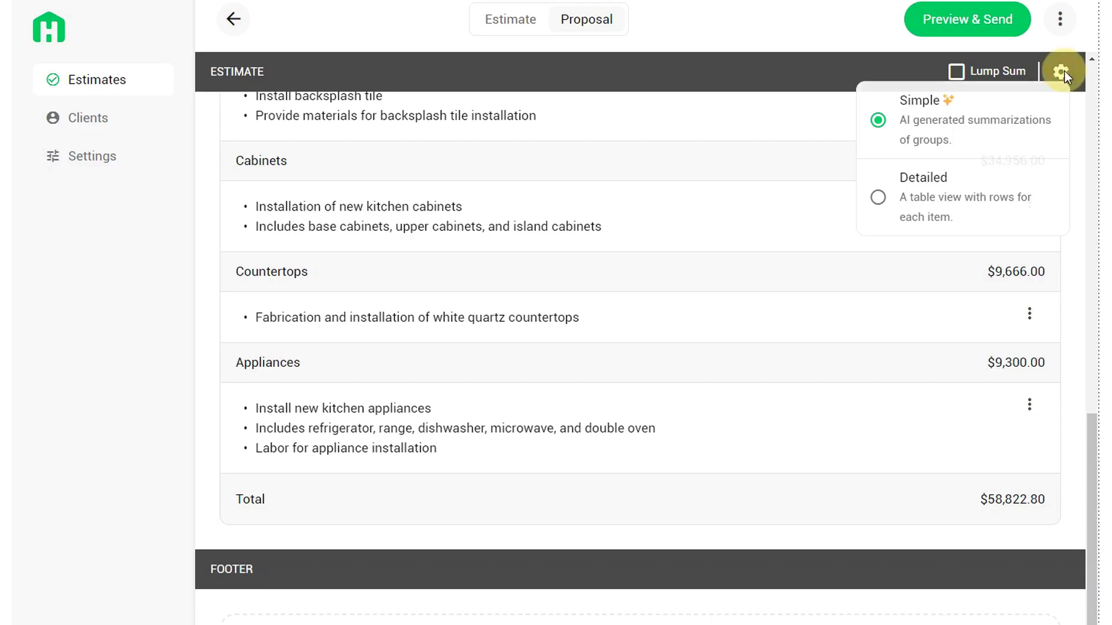
click(1066, 79)
click(1066, 79)
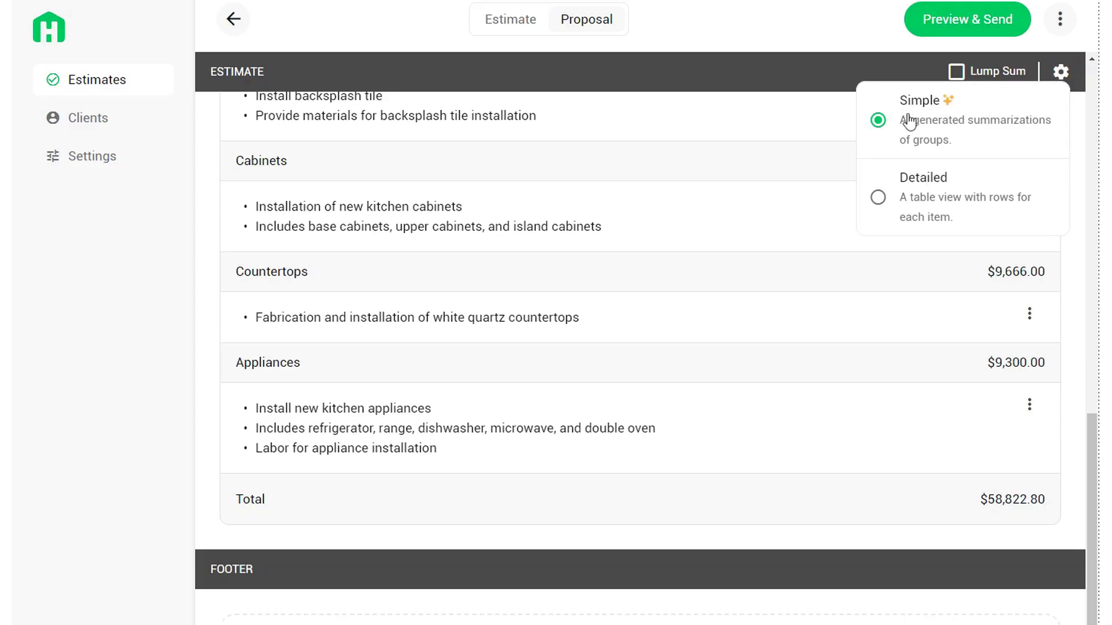
click(922, 207)
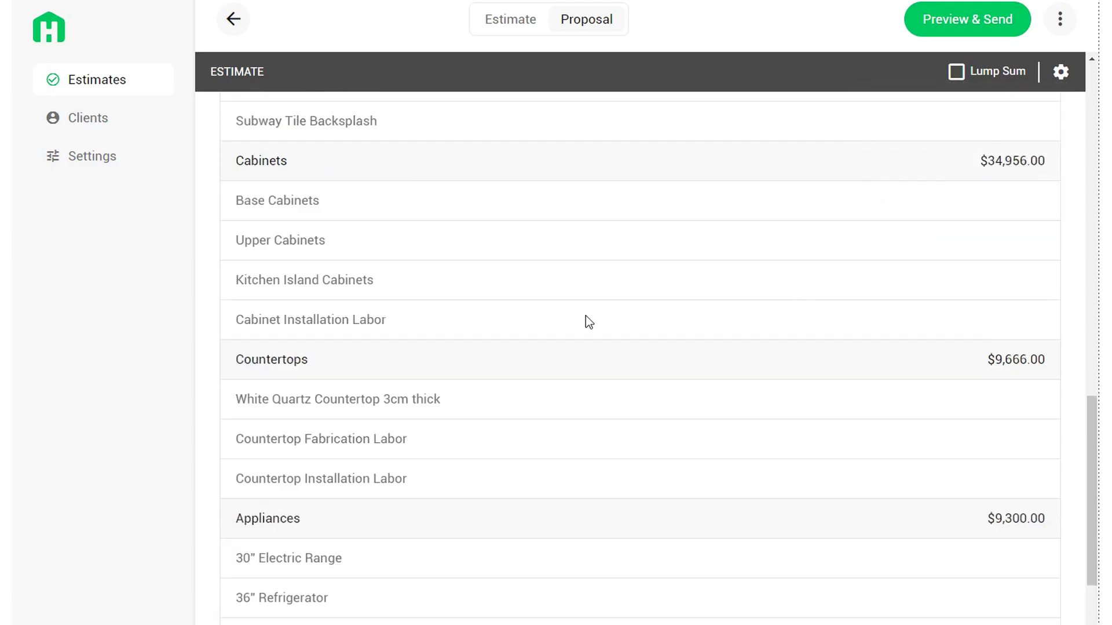
scroll(405, 522, down, 5)
scroll(408, 552, up, 15)
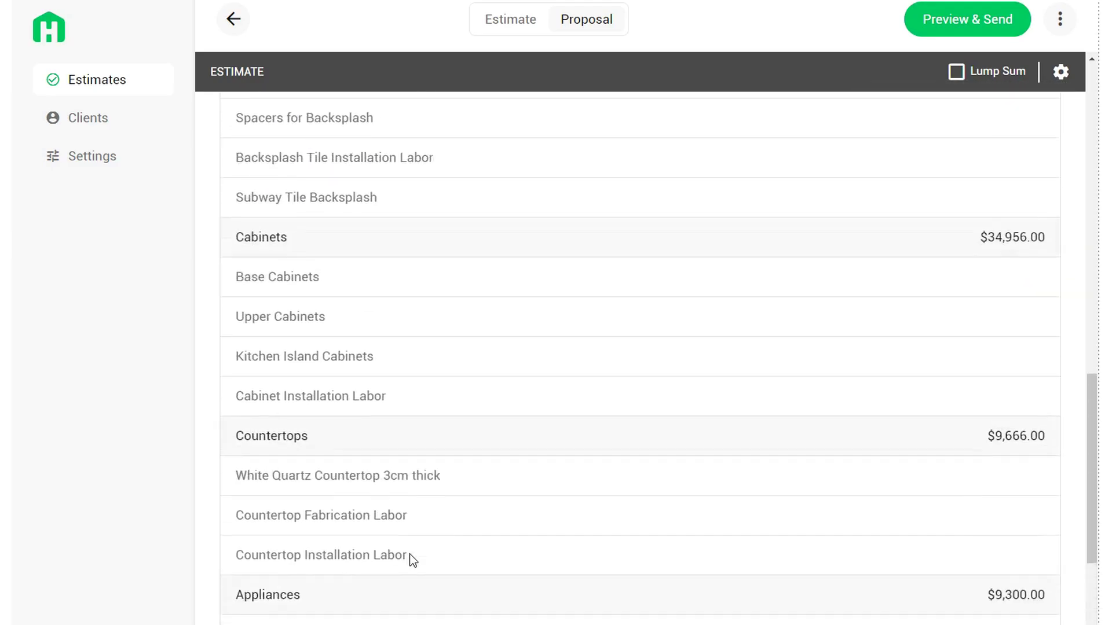
scroll(414, 553, up, 8)
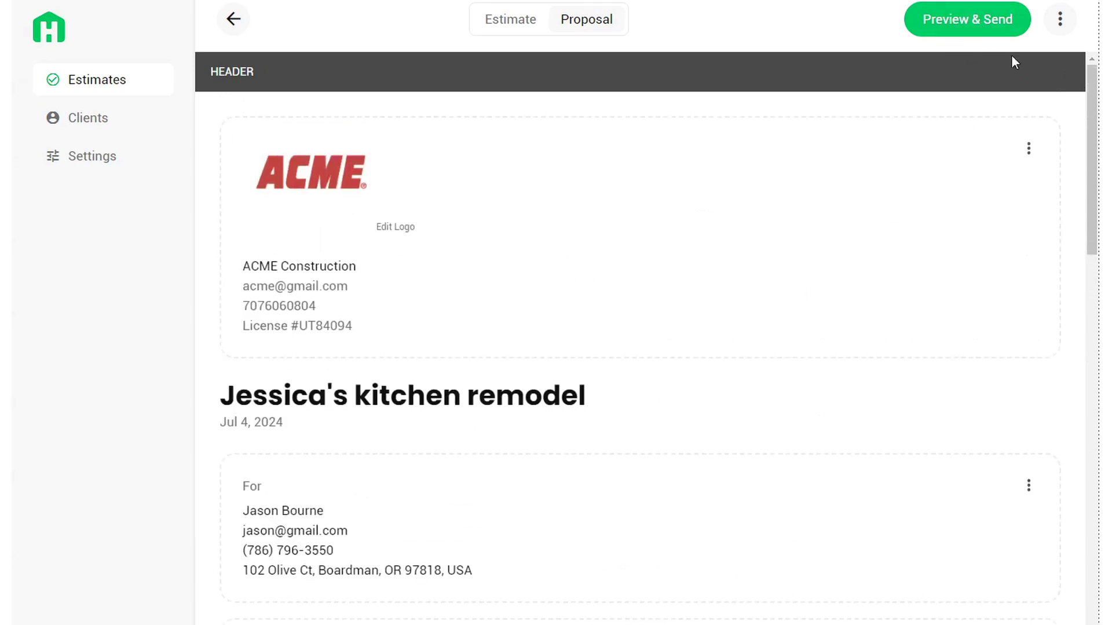
Step: Preview the finished proposal and check the Send Proposal options without sending
click(983, 26)
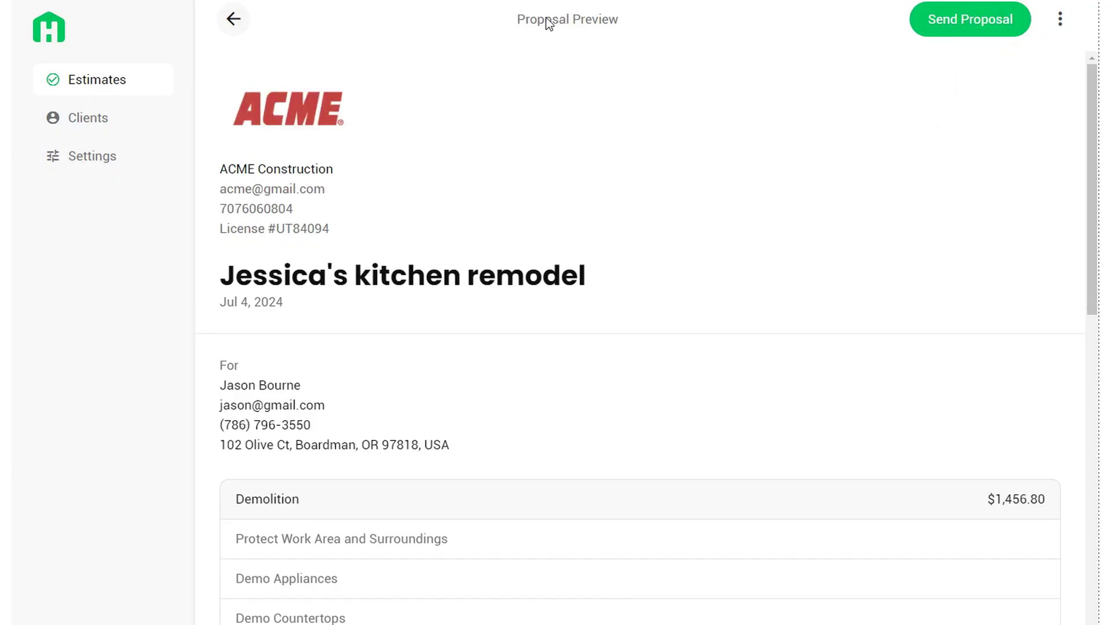
triple_click(545, 20)
click(547, 69)
scroll(547, 267, down, 3)
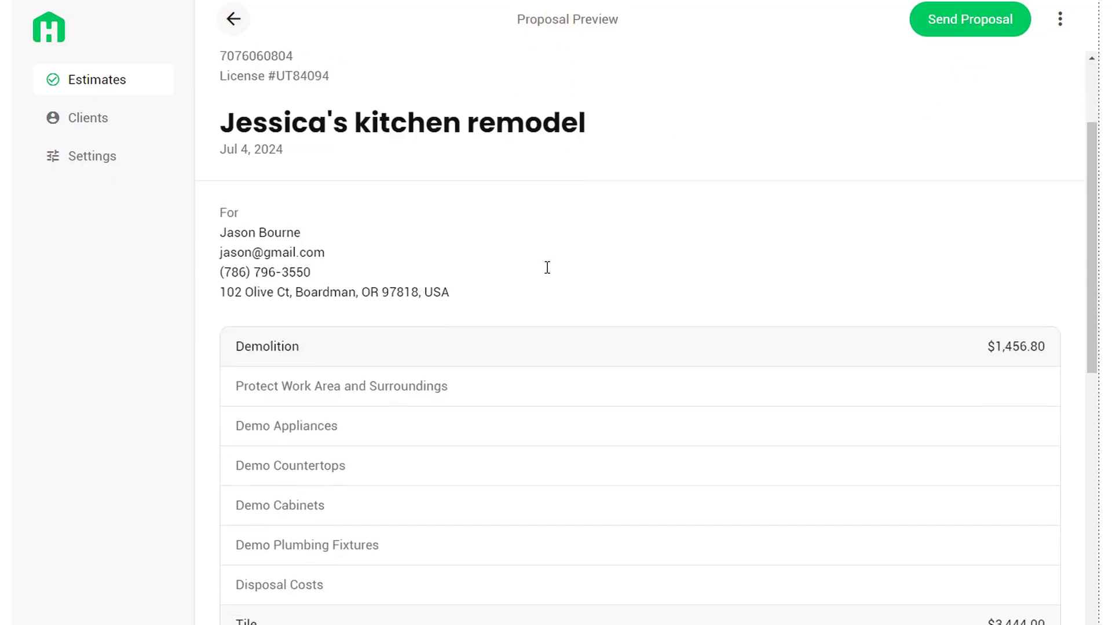
scroll(547, 267, down, 15)
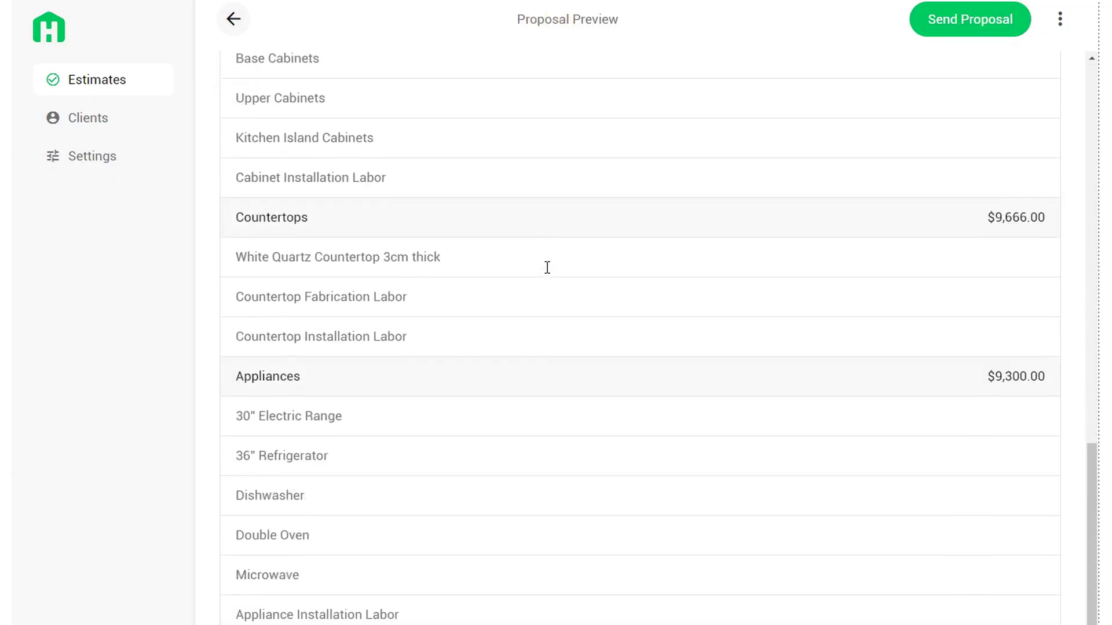
scroll(600, 422, up, 15)
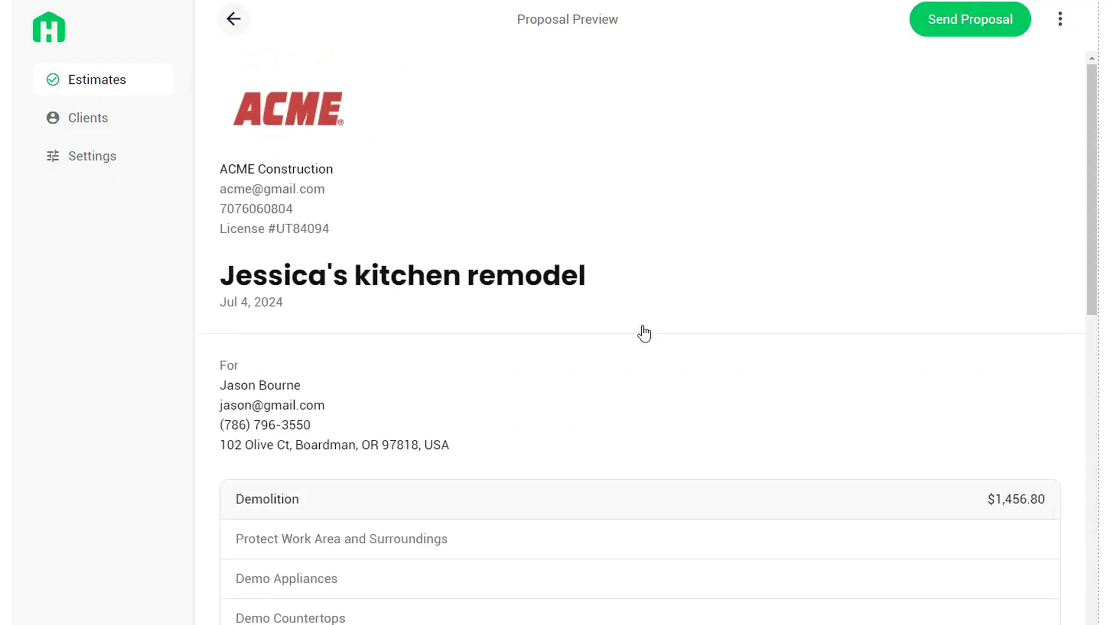
click(975, 23)
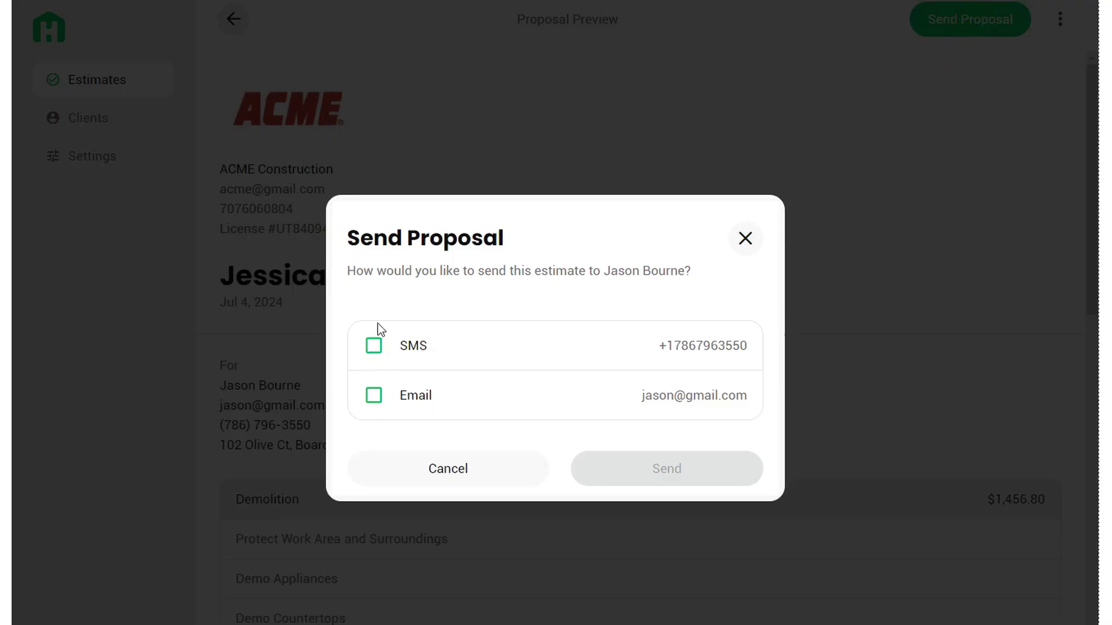
click(744, 238)
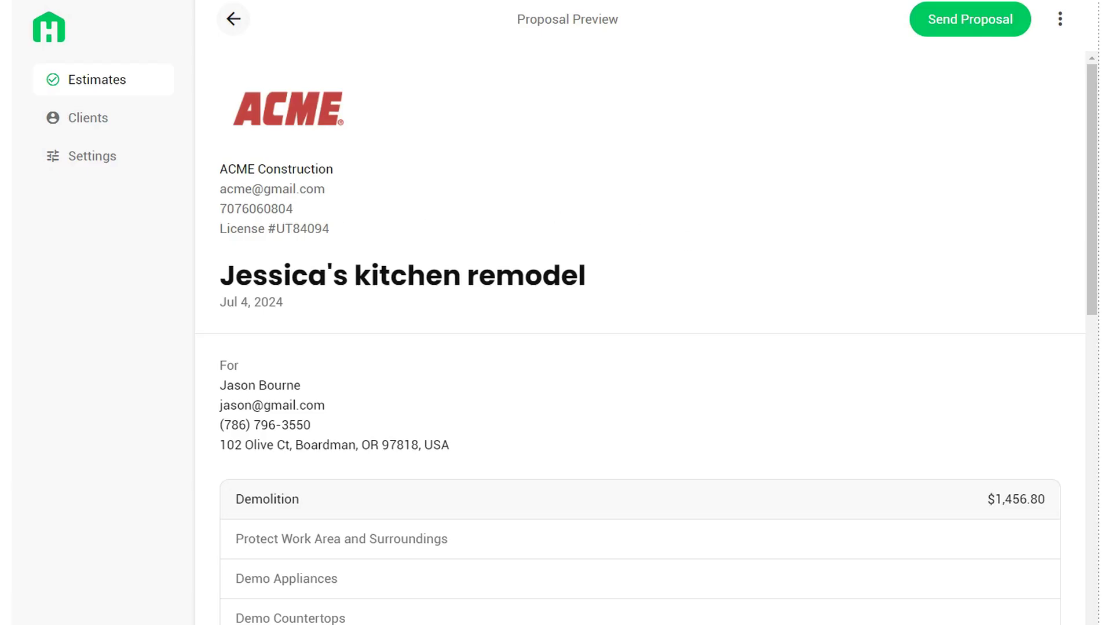